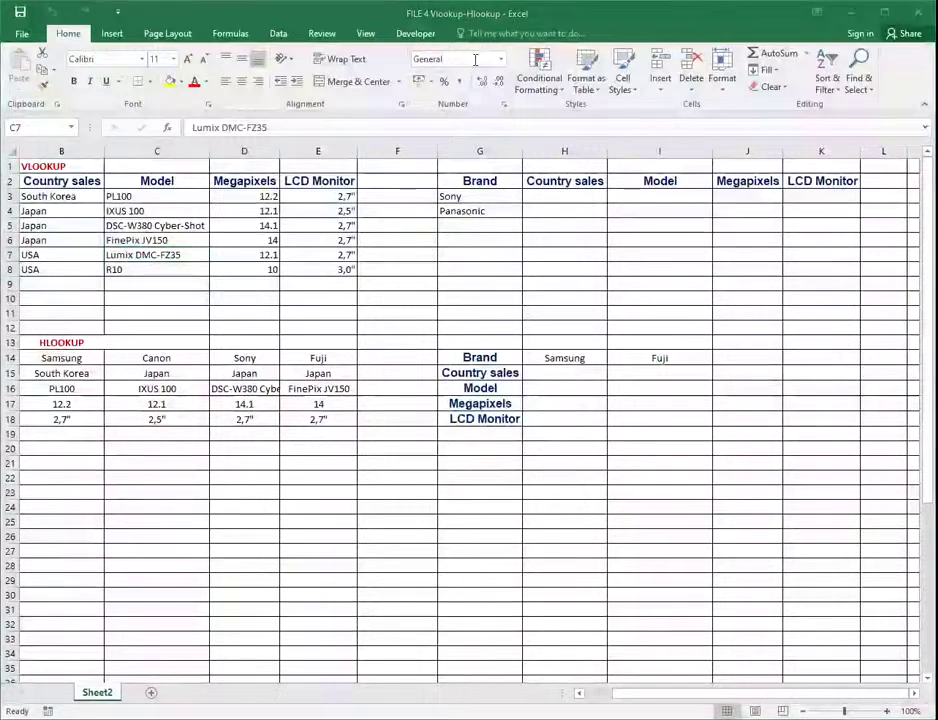
Step: Start an INDEX formula in empty cell A24, with no arguments filled in
click(450, 148)
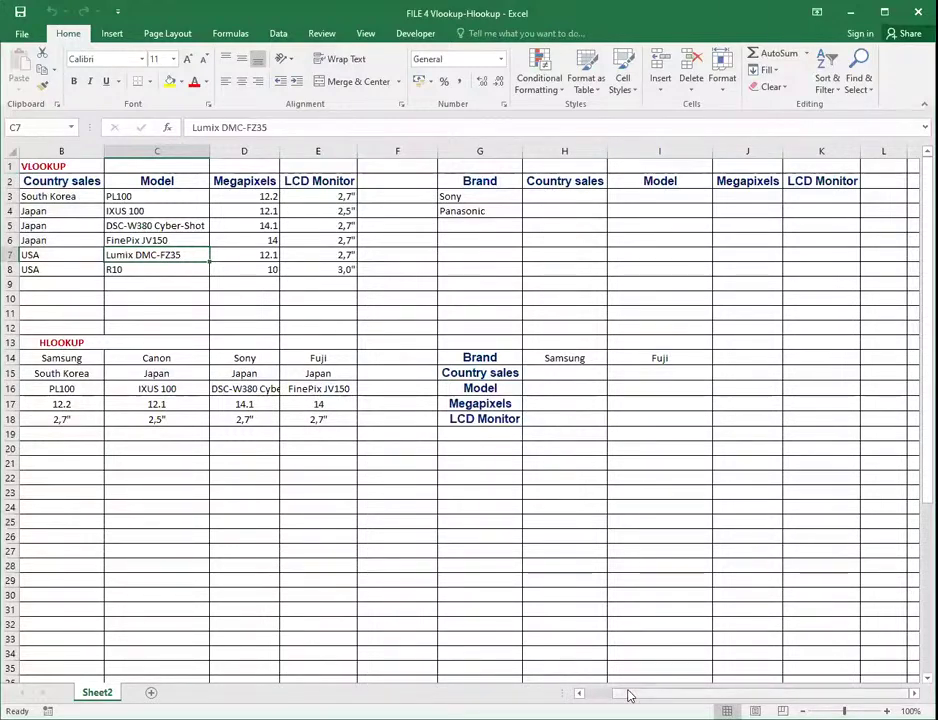
drag(628, 694, 511, 586)
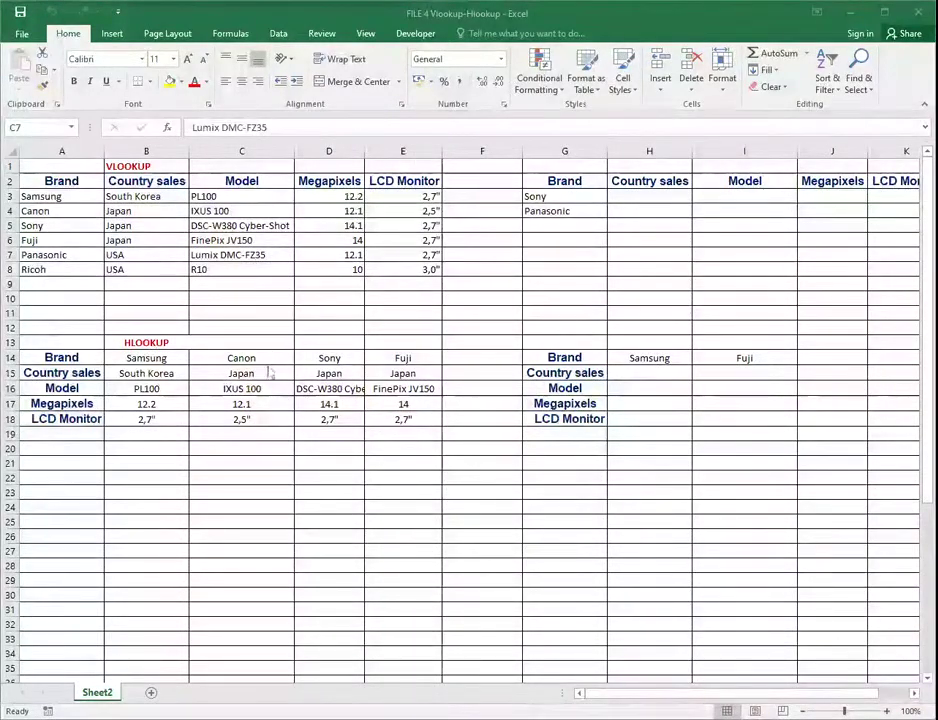
click(56, 506)
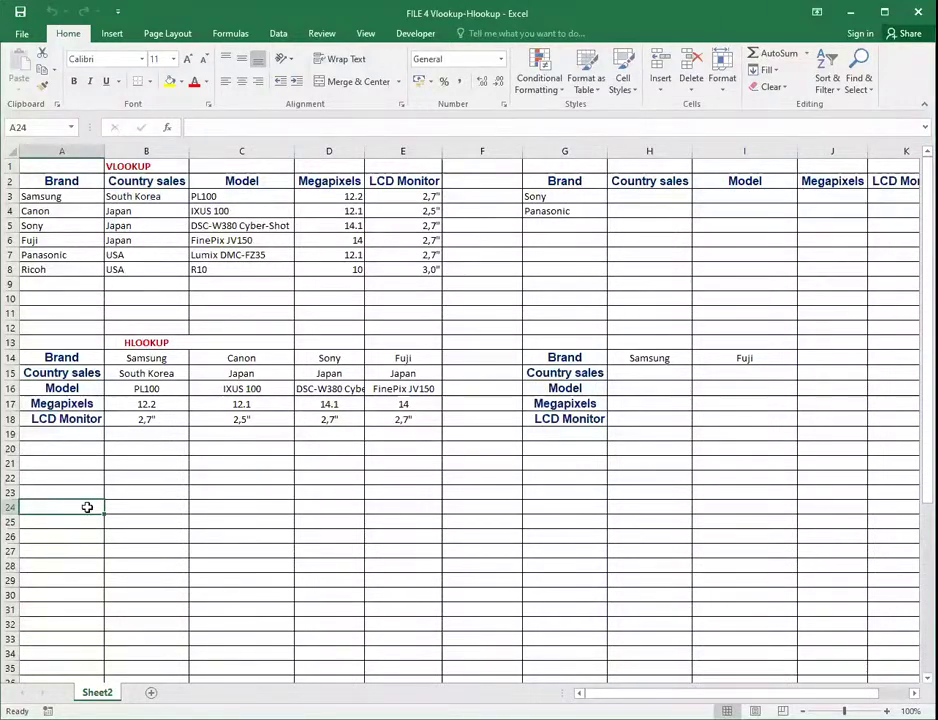
text(=)
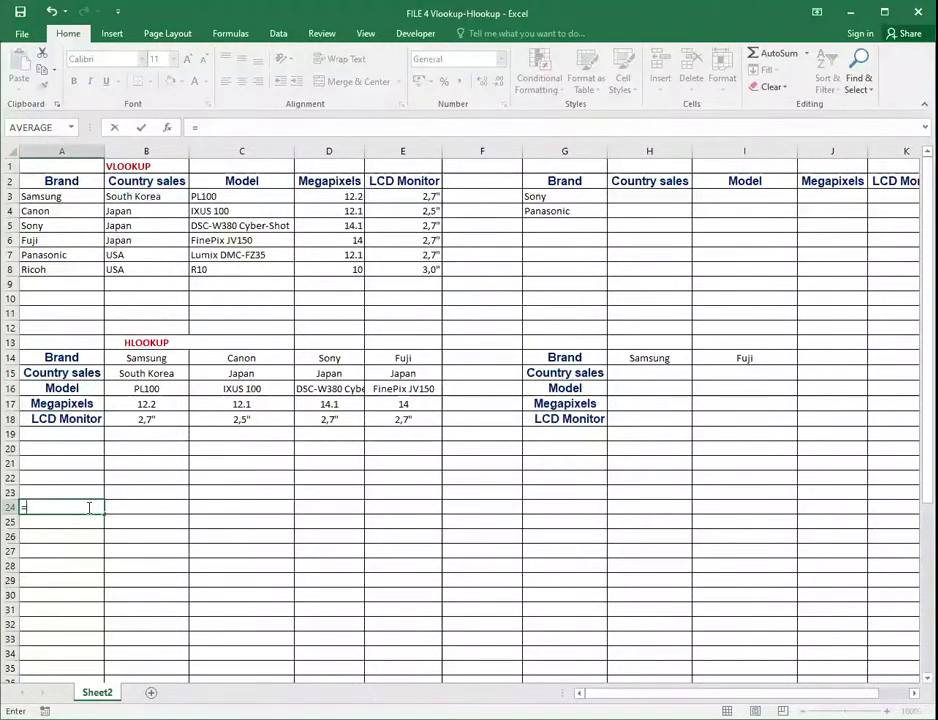
text(ind)
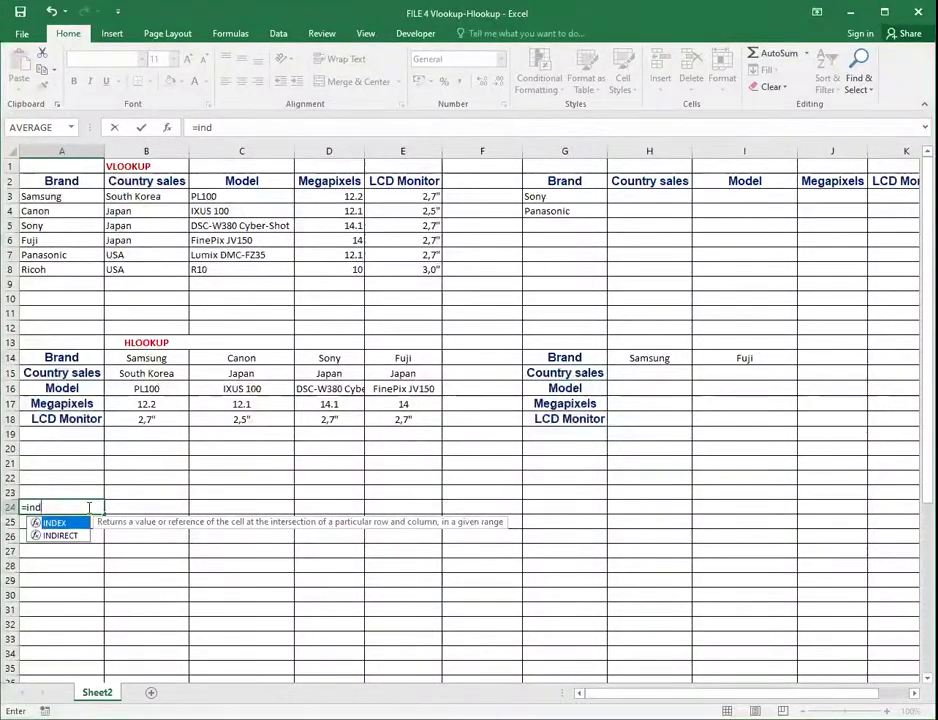
key(Tab)
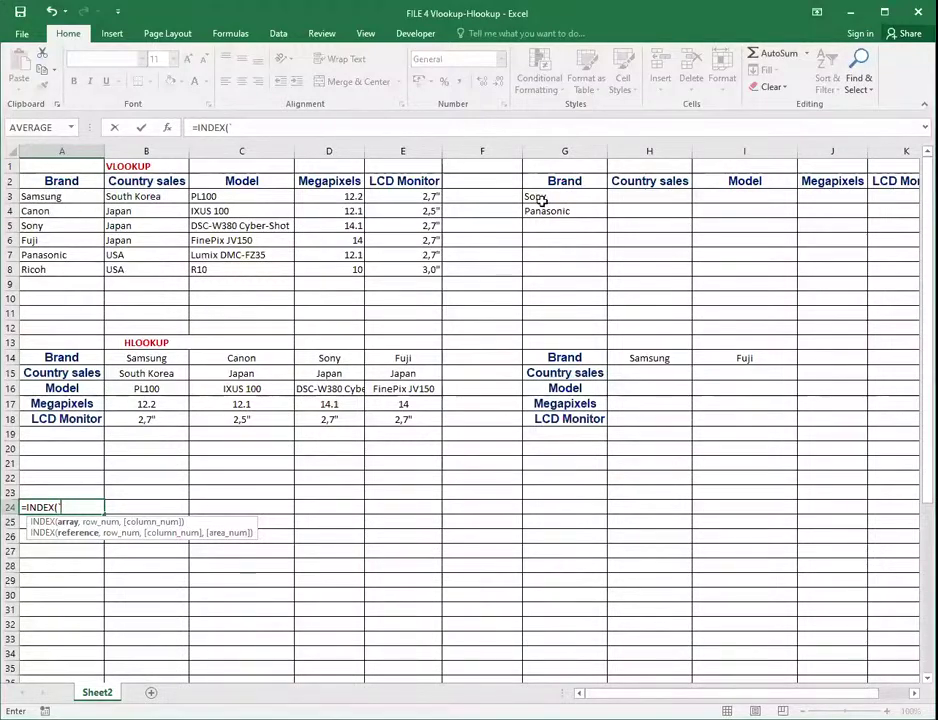
click(55, 196)
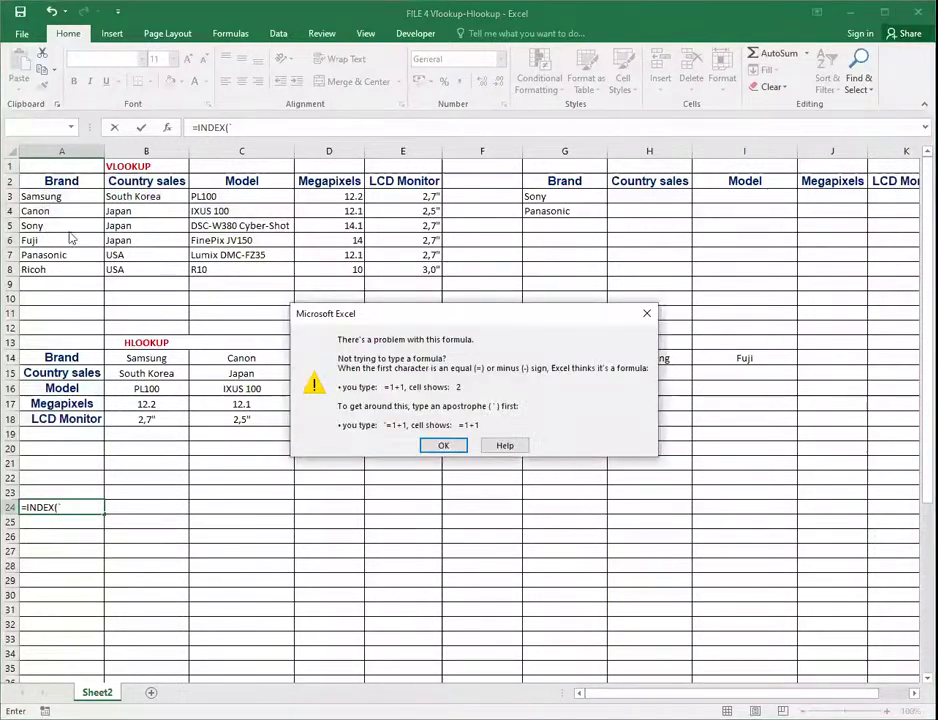
click(648, 312)
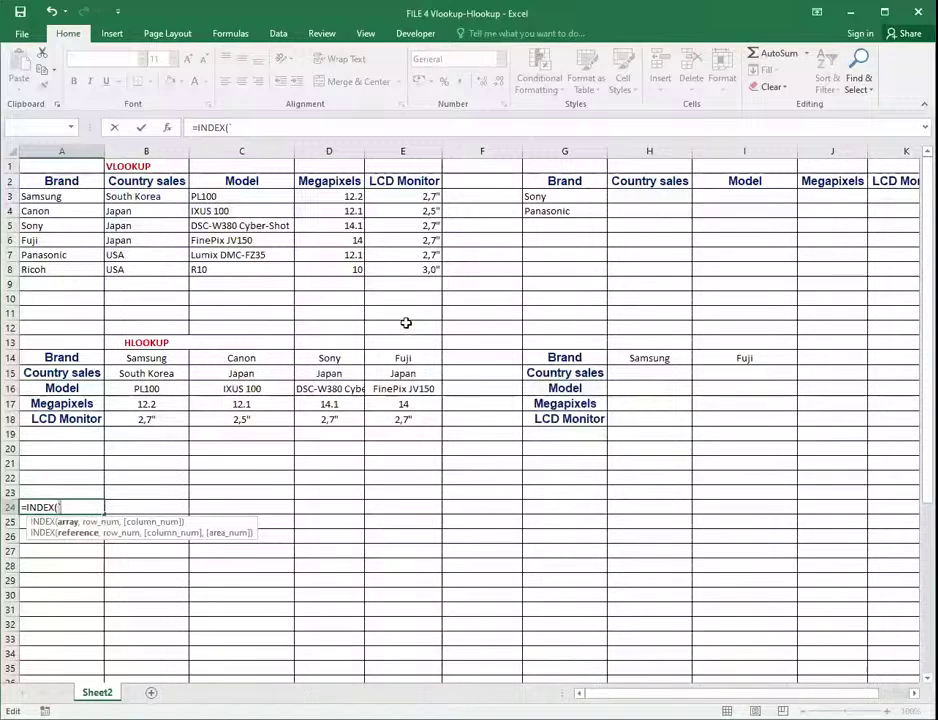
key(BackSpace)
Step: Complete the INDEX formula in A24 with the array A3:A8, row number 4 and column number 1
click(55, 196)
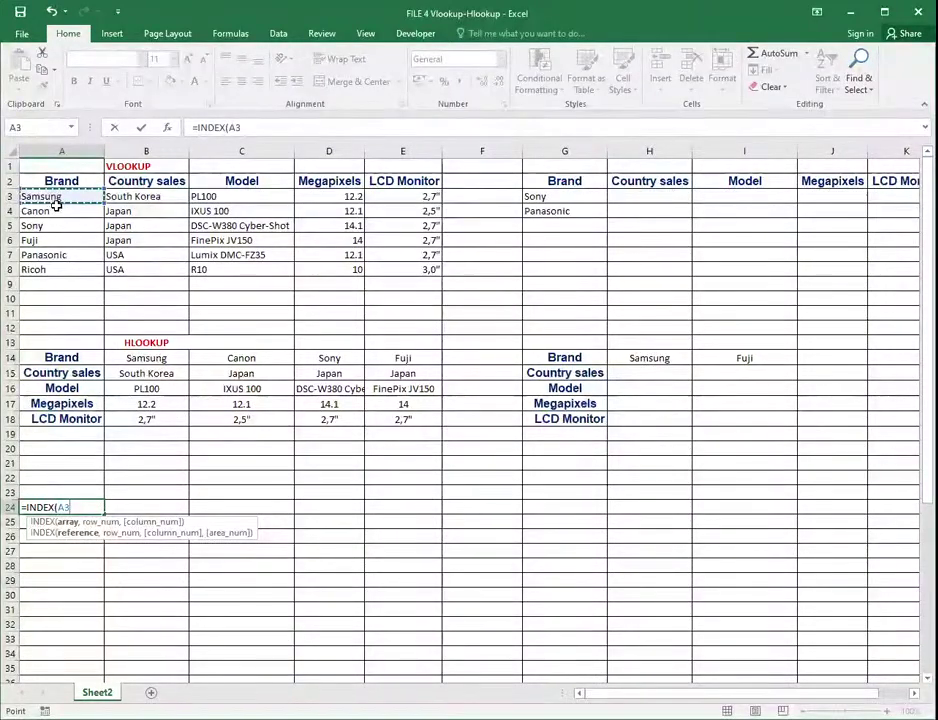
drag(55, 196, 62, 269)
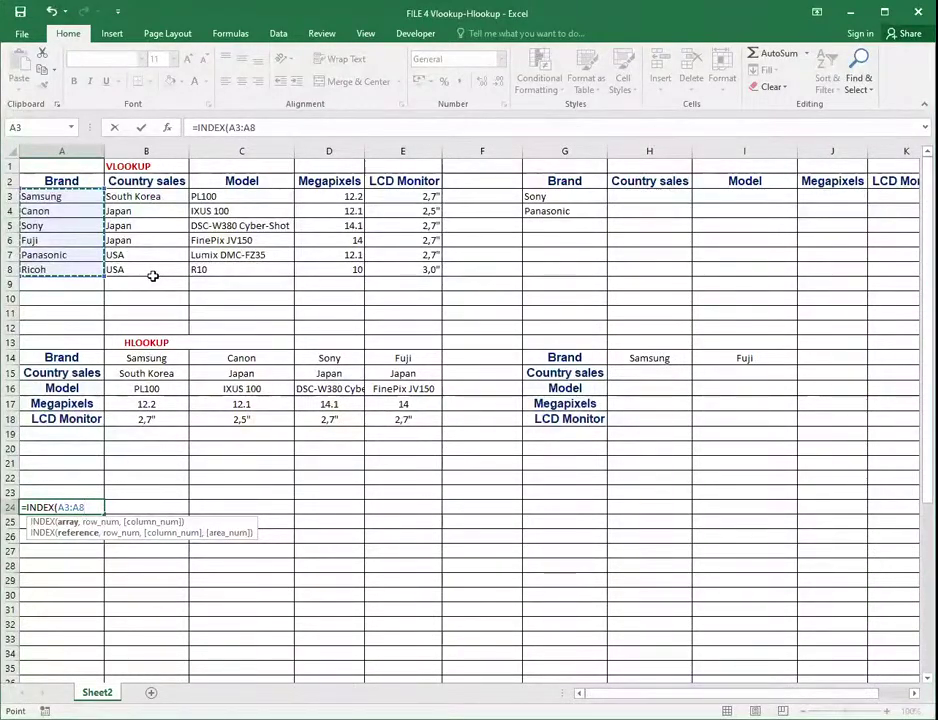
text(,)
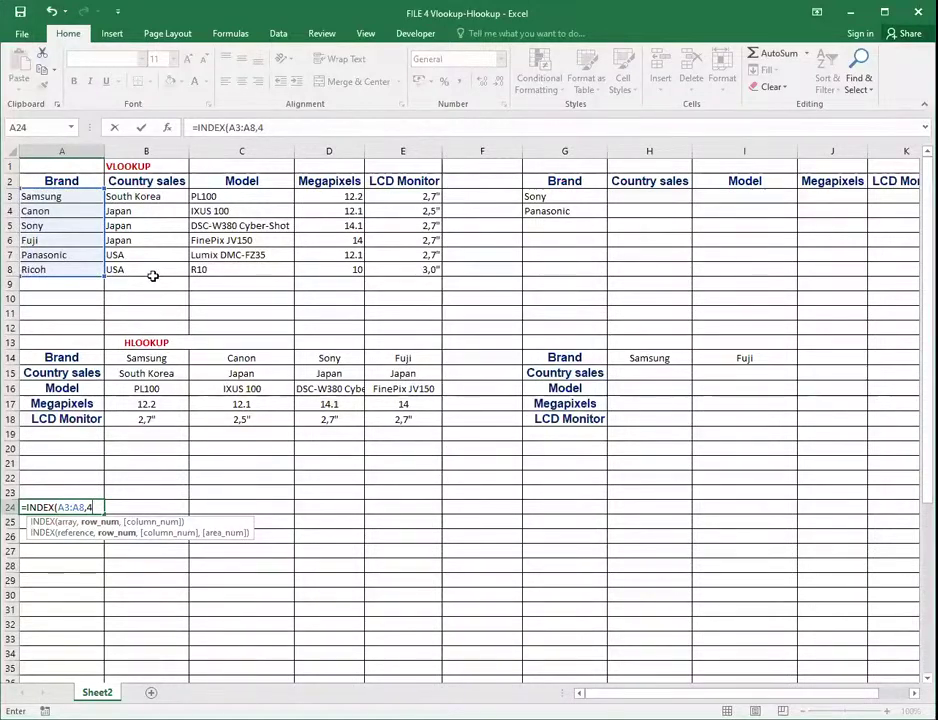
text(4,1)
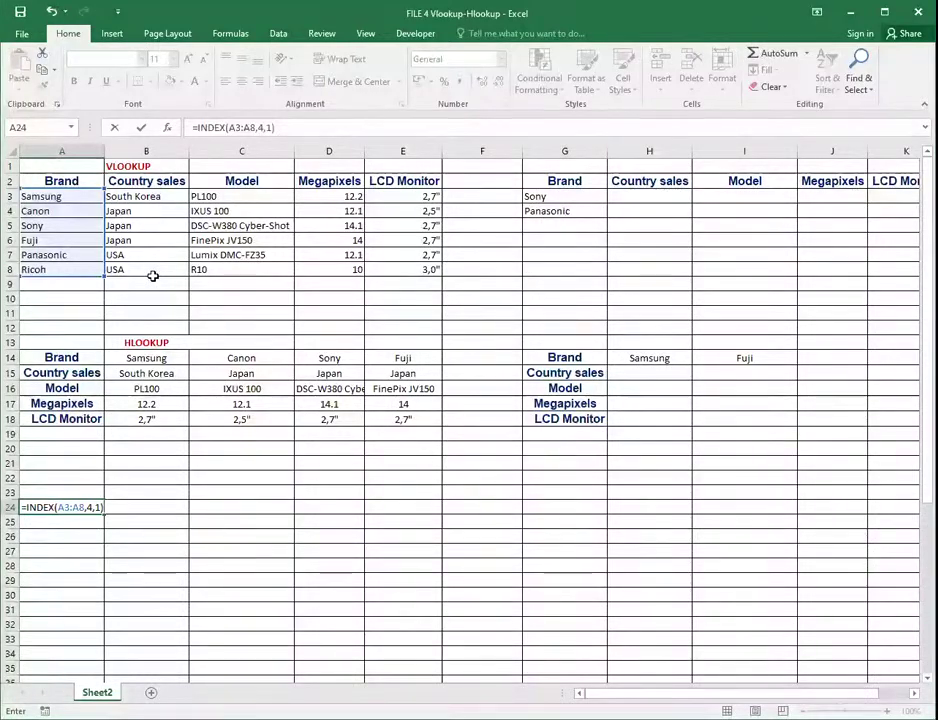
key(Return)
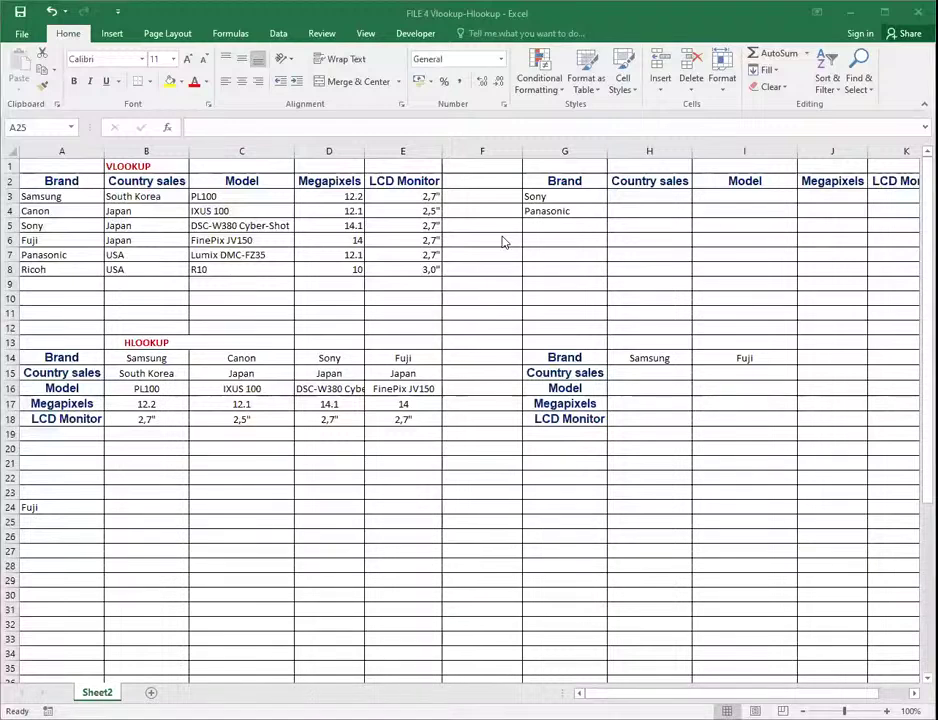
Step: Start a MATCH formula in cell B24 with A24 as the lookup value
click(134, 506)
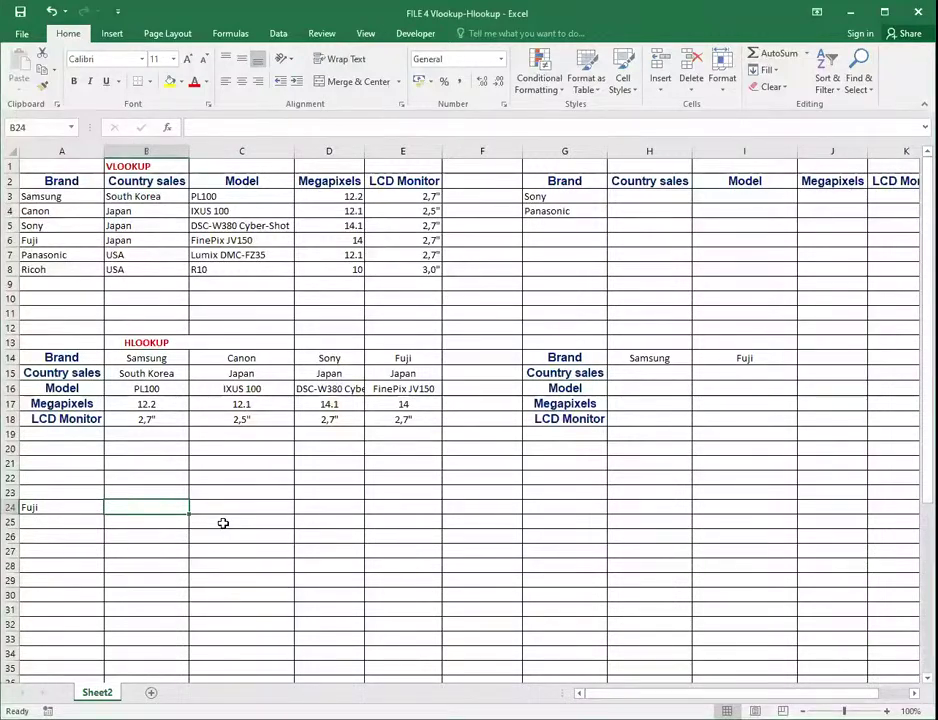
text(=)
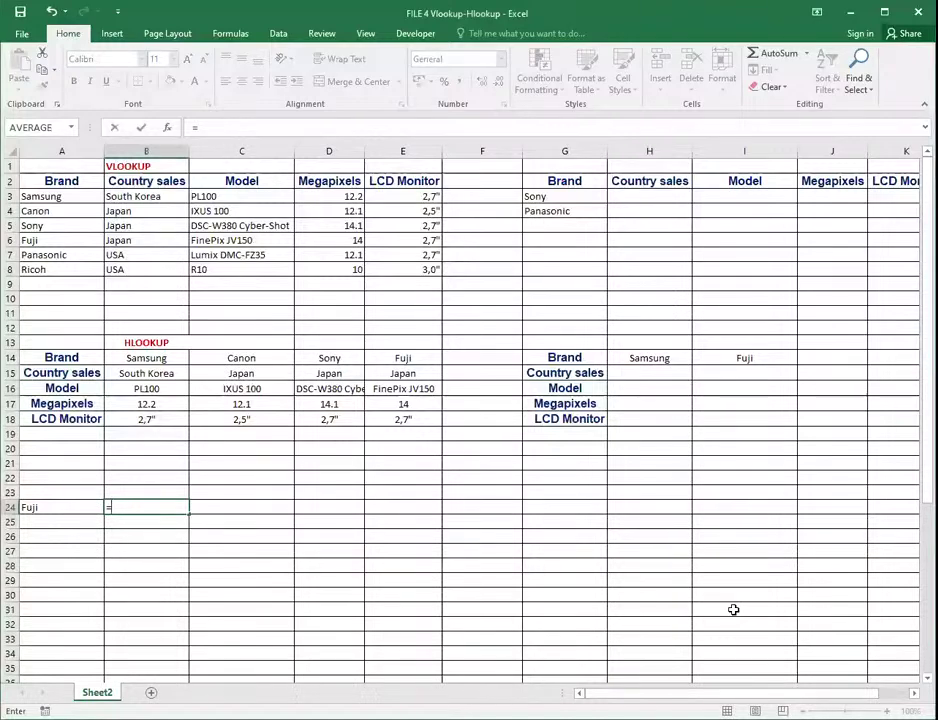
text(ma)
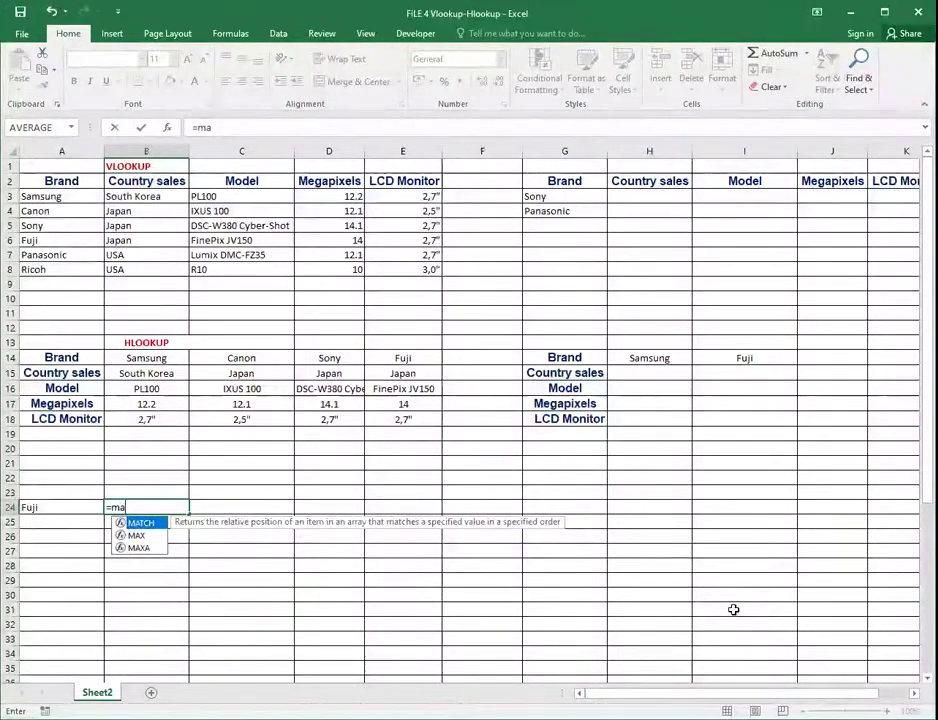
key(Tab)
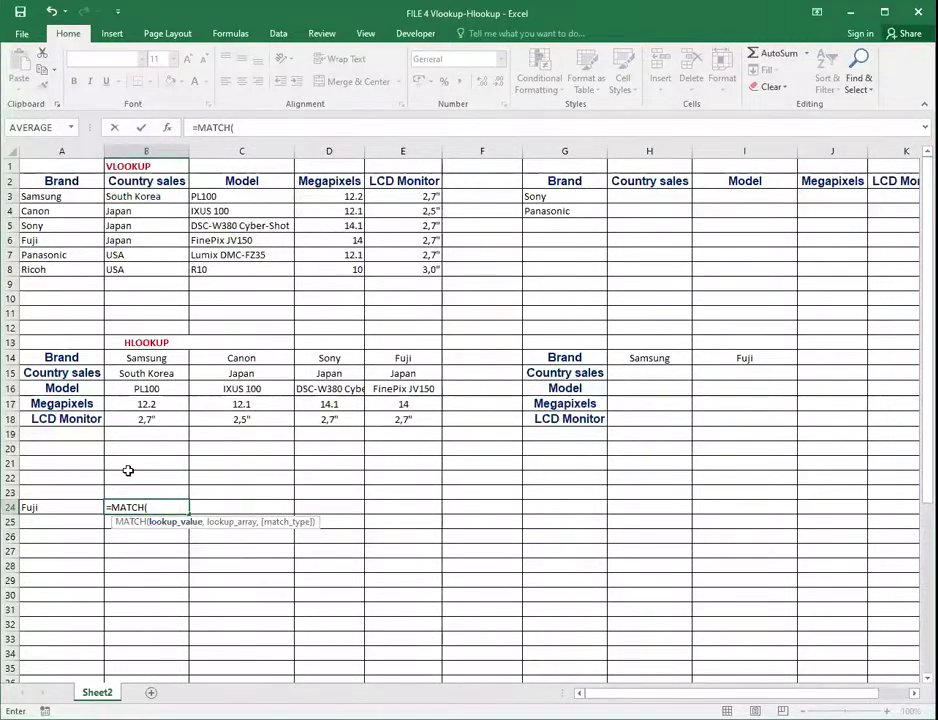
click(33, 507)
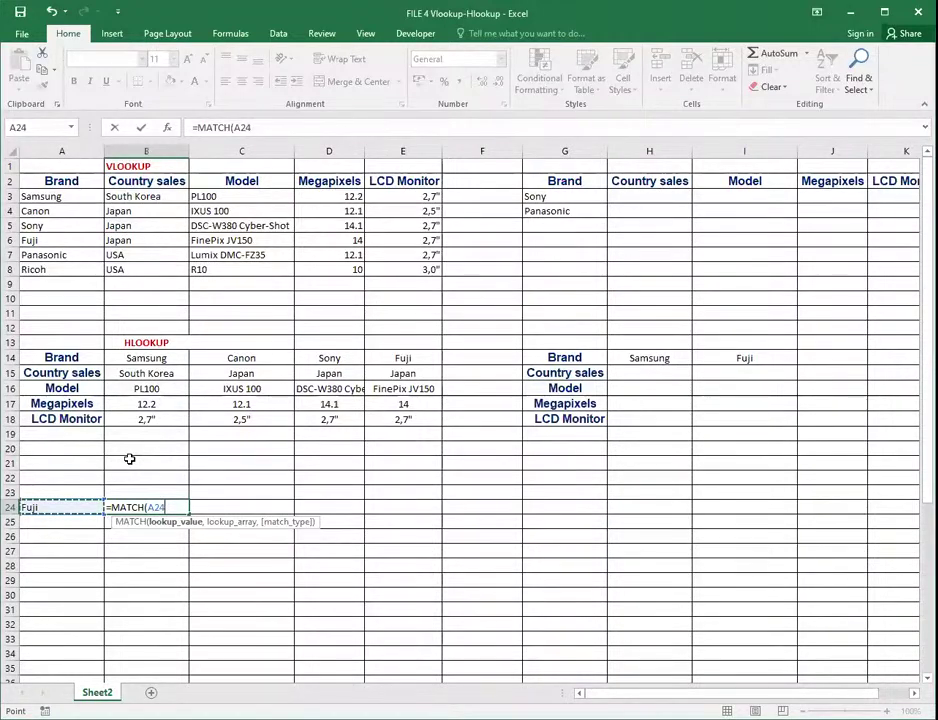
text(,)
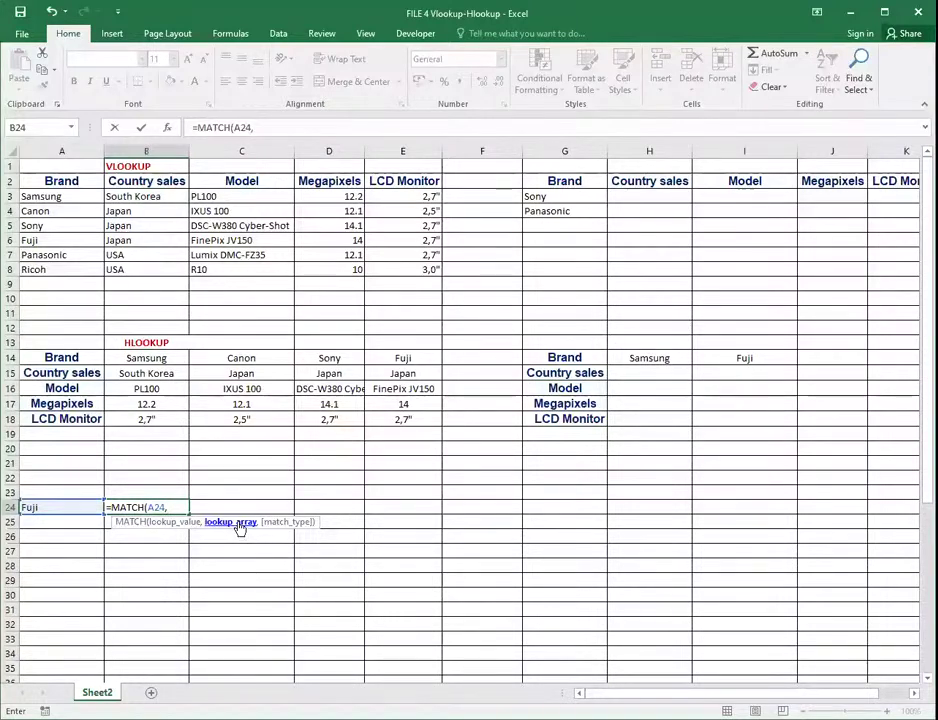
Step: Complete the MATCH formula in B24 with the lookup array A3:A8 and match type 0 (exact match)
click(38, 196)
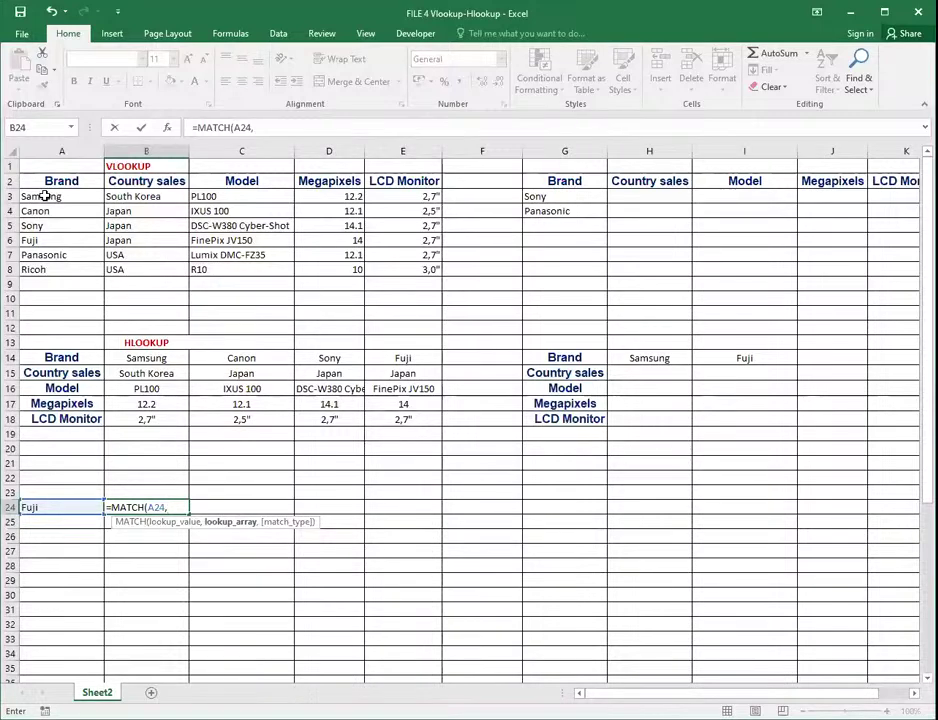
drag(45, 212, 36, 263)
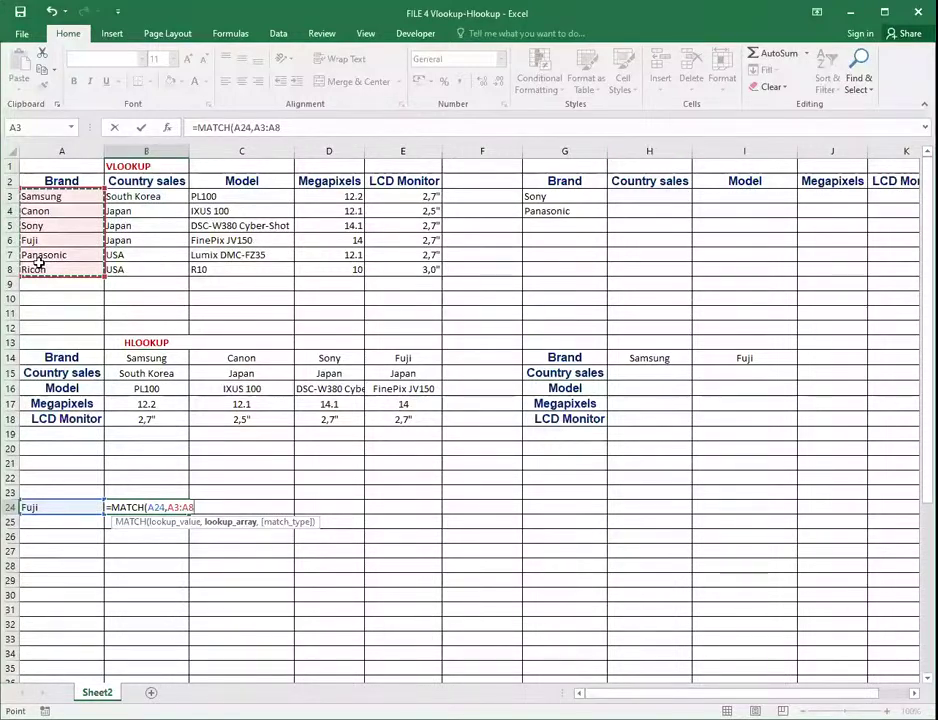
text(,)
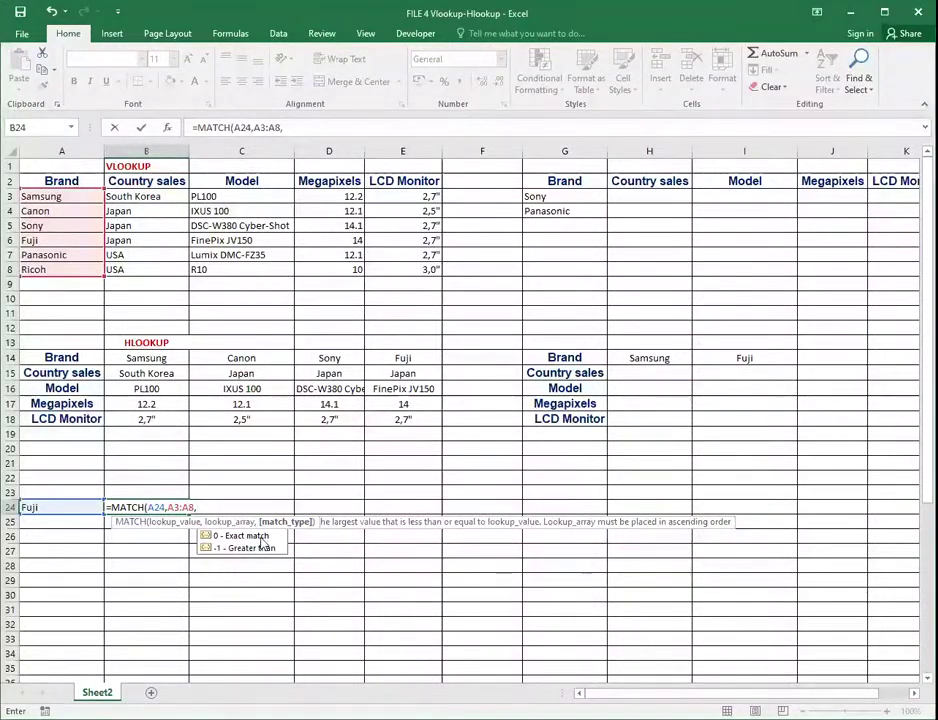
click(261, 538)
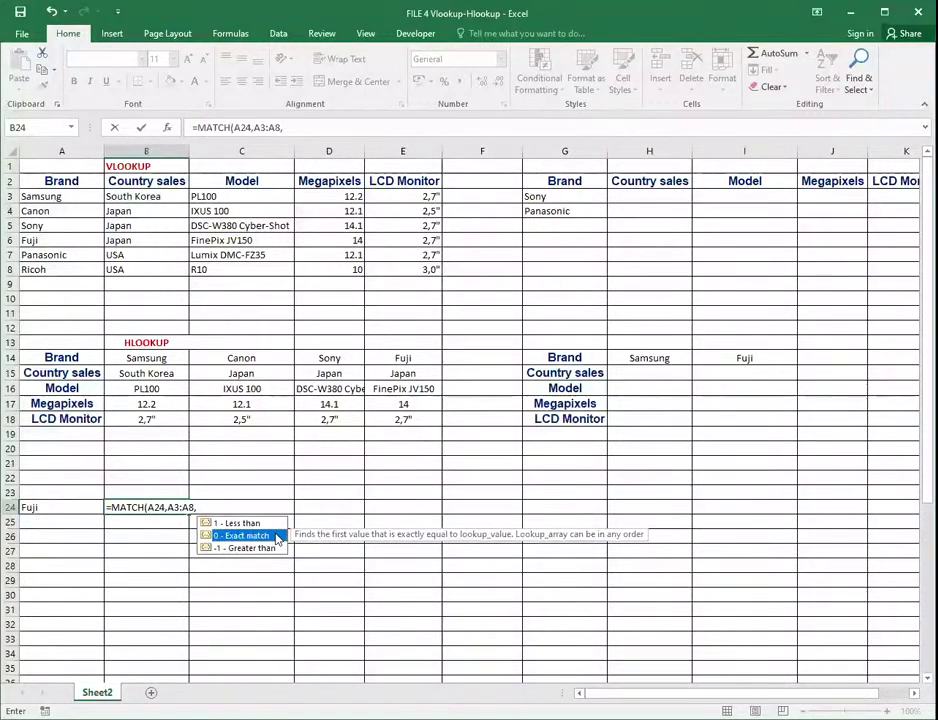
double_click(275, 535)
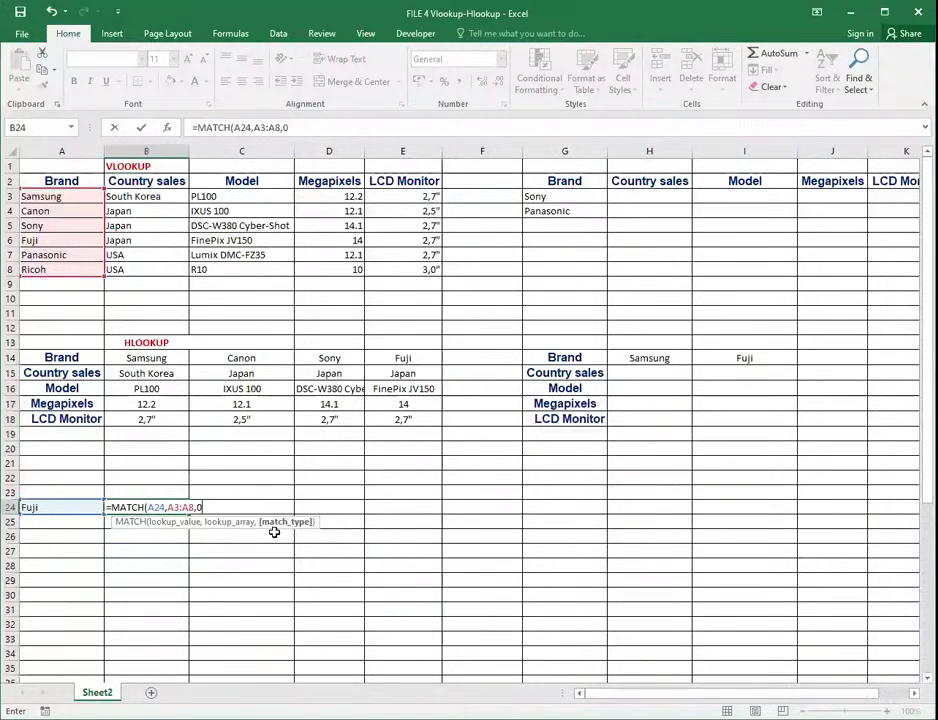
text())
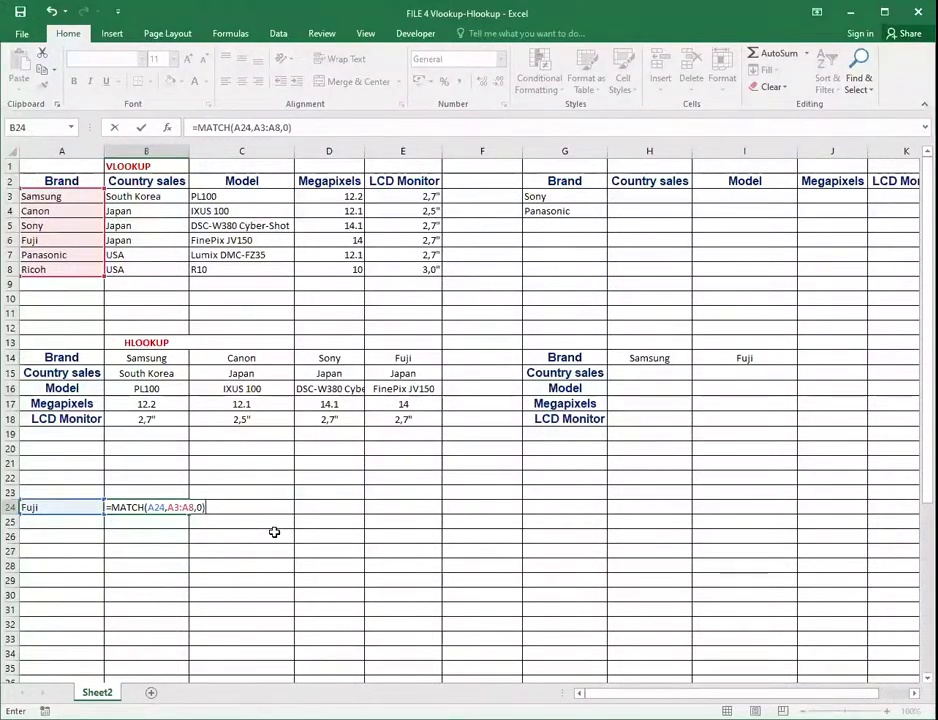
key(Return)
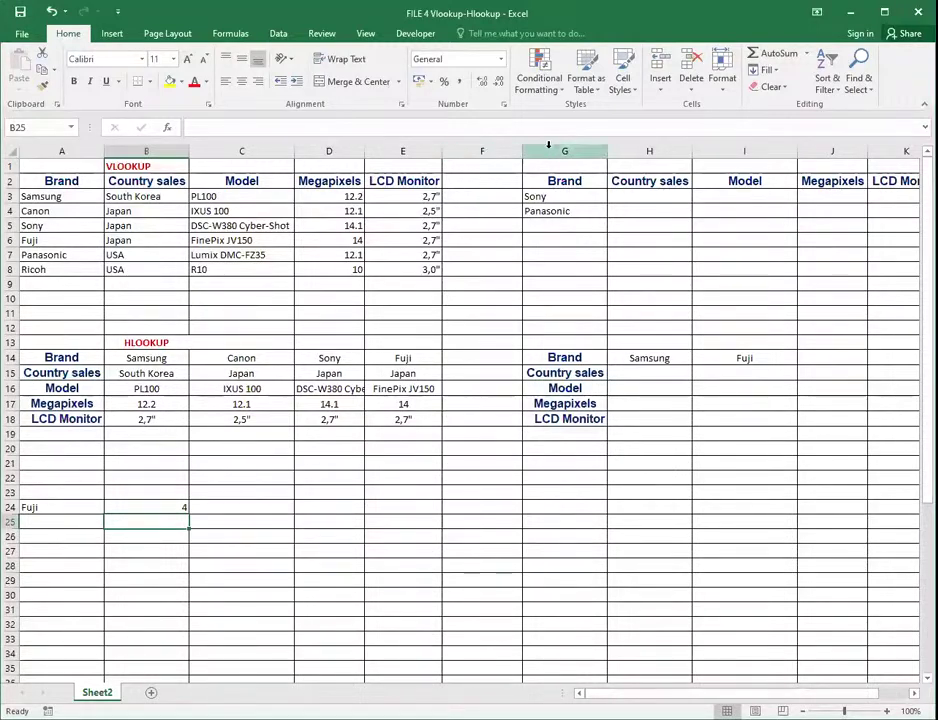
Step: Start a MATCH formula in cell H3 with Sony's brand cell G3 as the lookup value
click(637, 196)
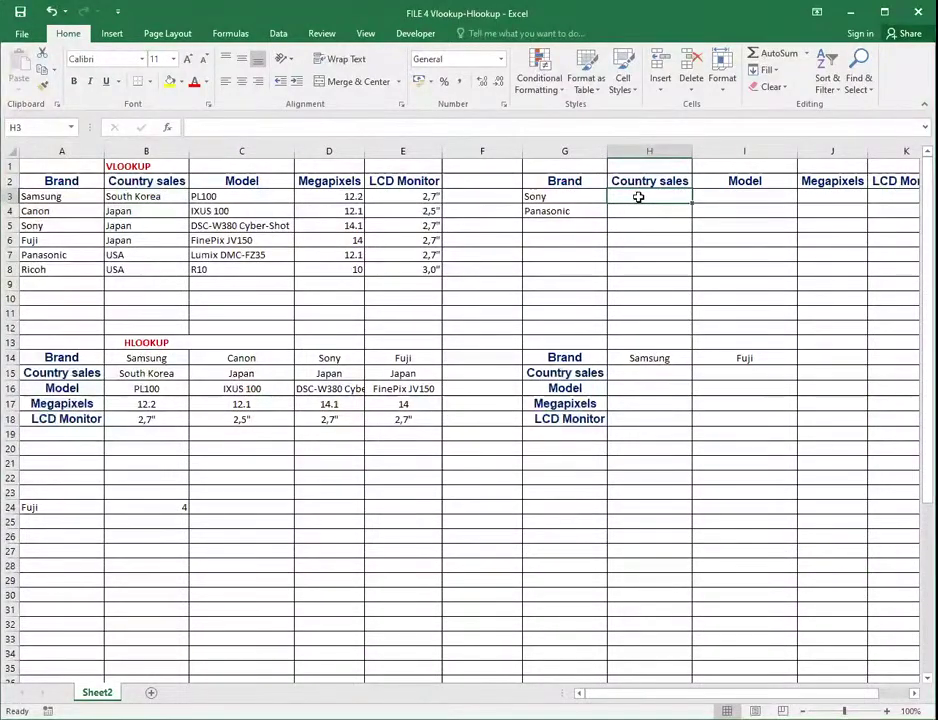
text(=)
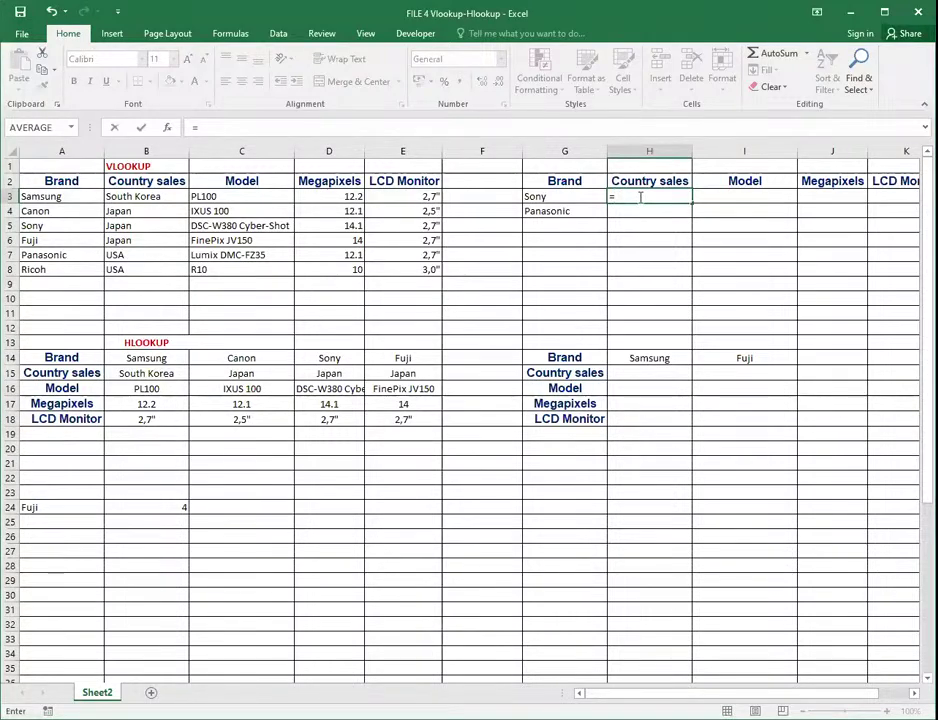
text(mat)
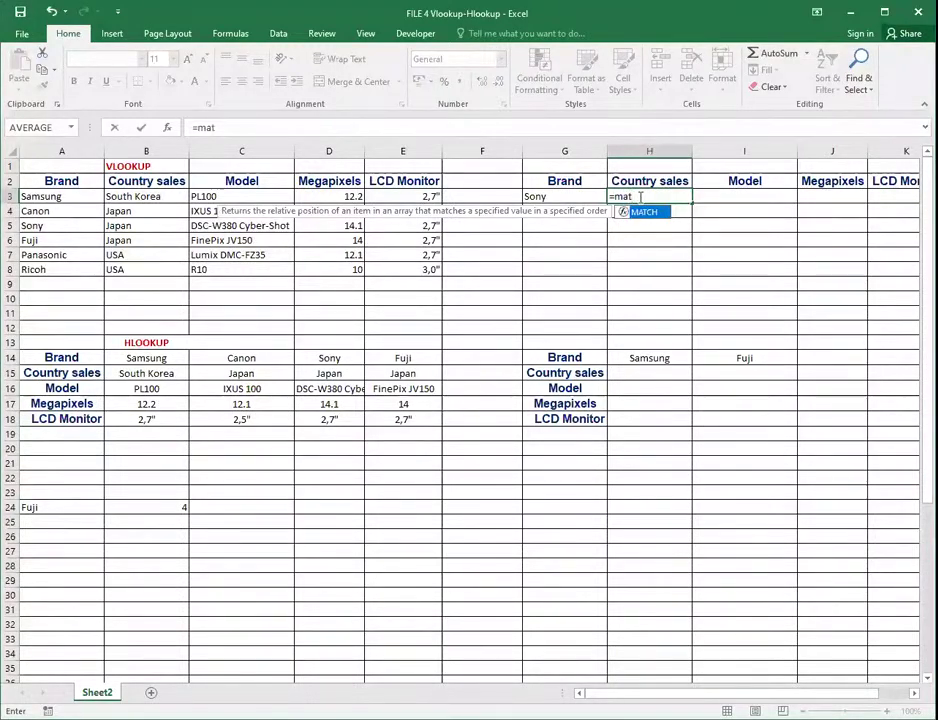
key(Tab)
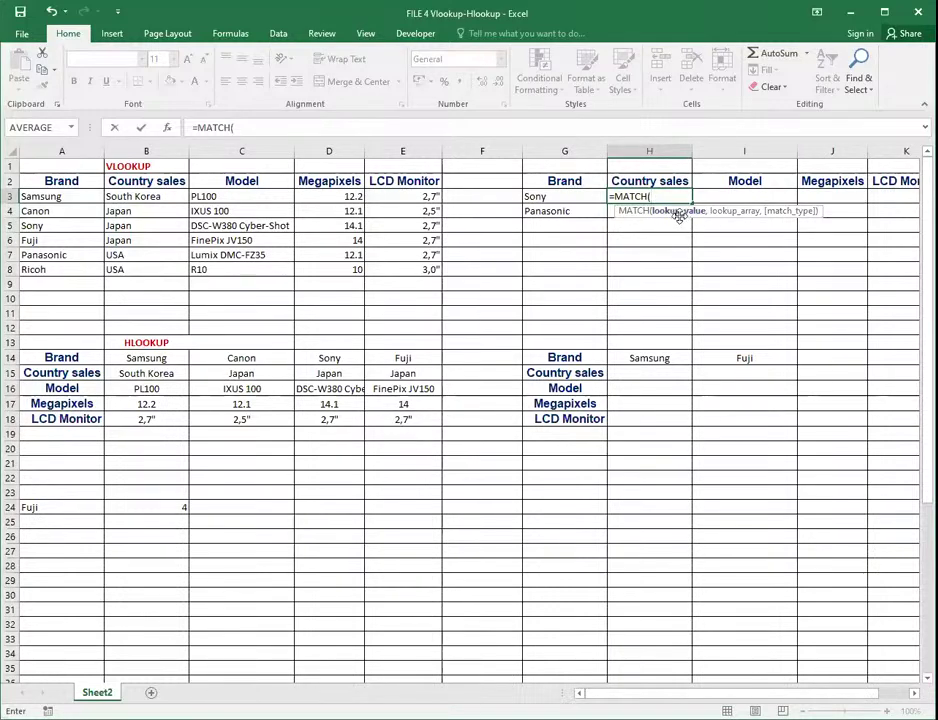
click(561, 197)
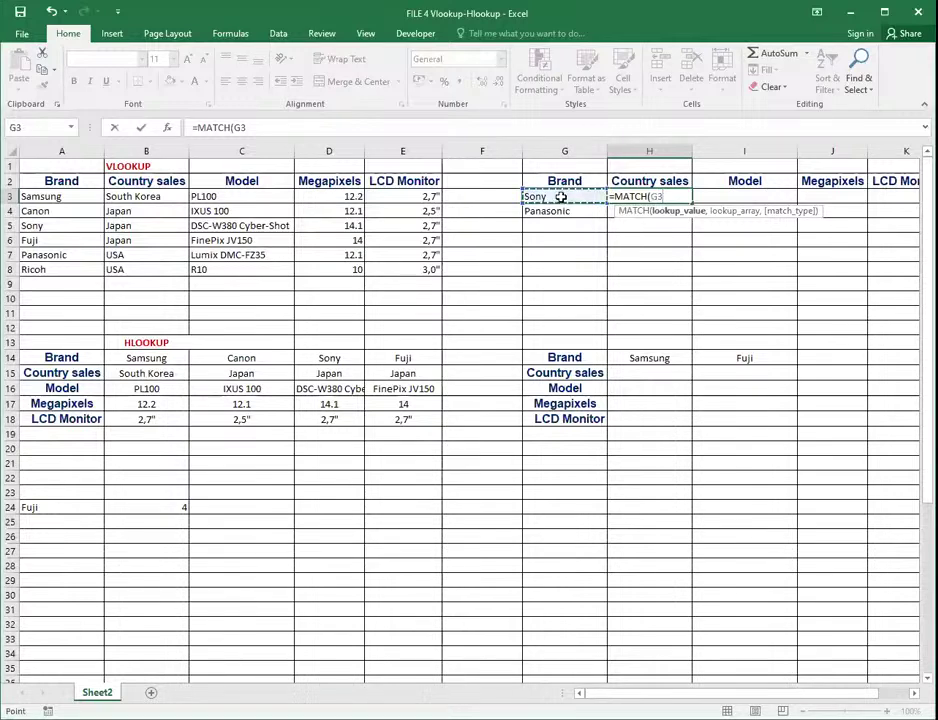
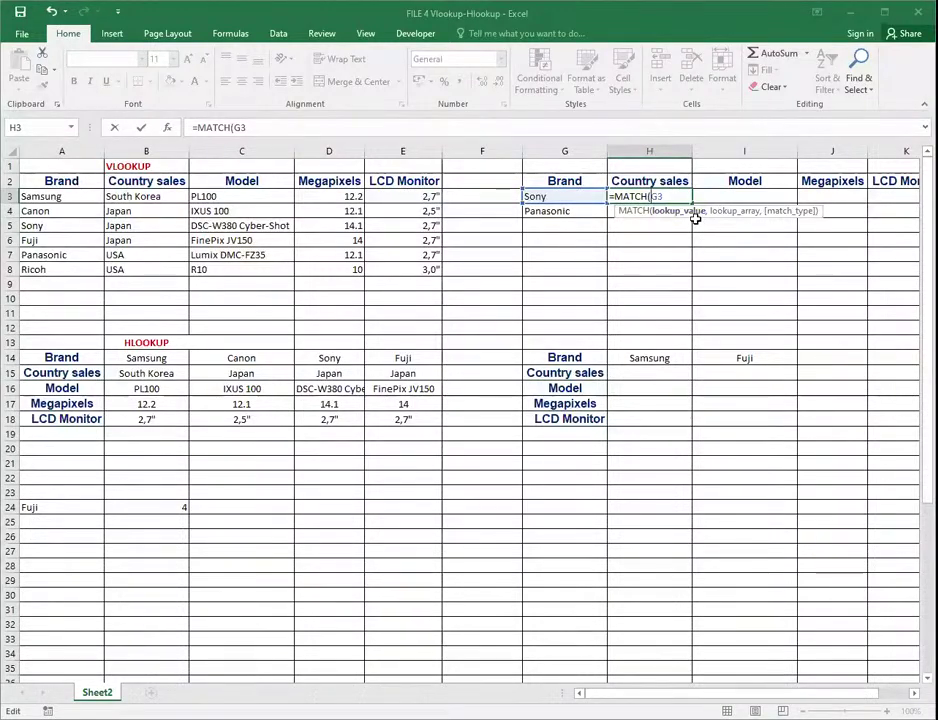
Step: Lock only the column of the MATCH lookup value in H3 as $G3 and move on to the lookup array argument
key(F4)
key(F4)
key(F4)
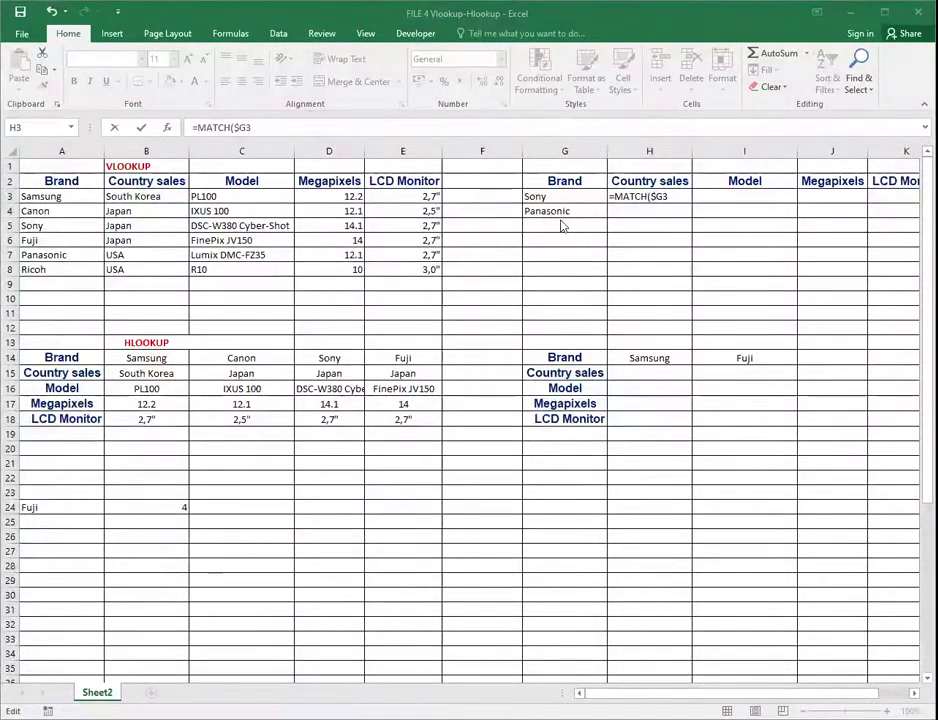
click(674, 196)
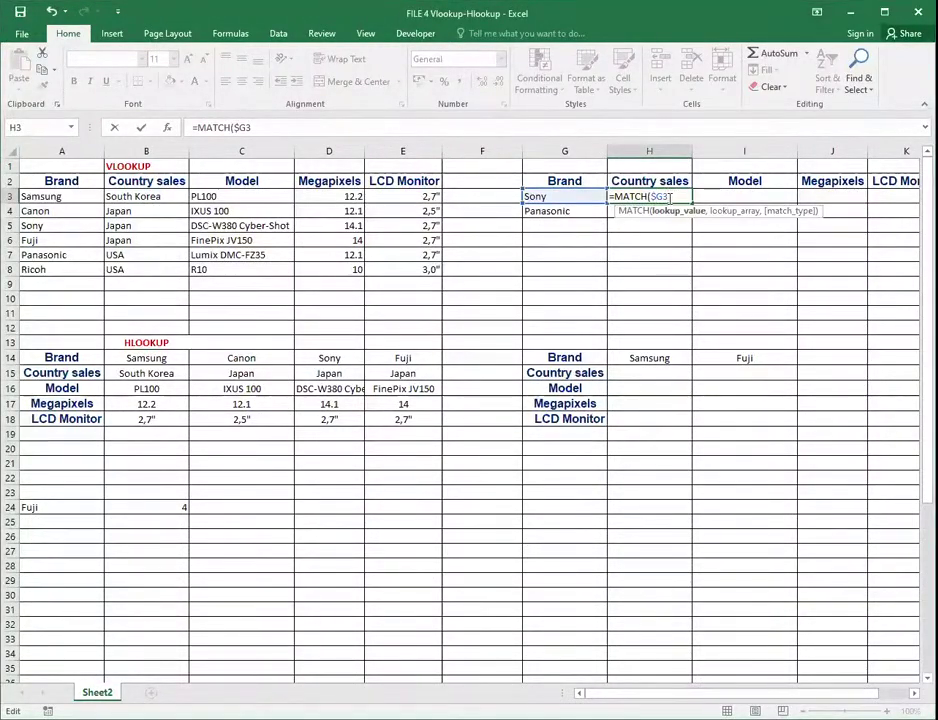
text(,)
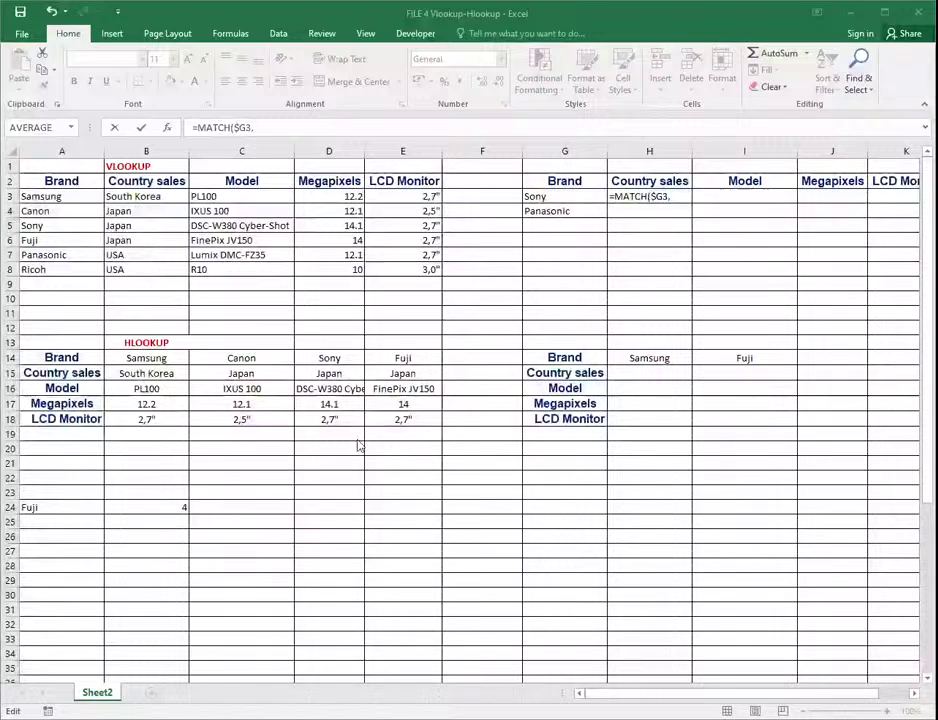
Step: Complete the MATCH formula in H3 with the absolute lookup array $A$3:$A$8 and match type 0 (exact match)
click(670, 198)
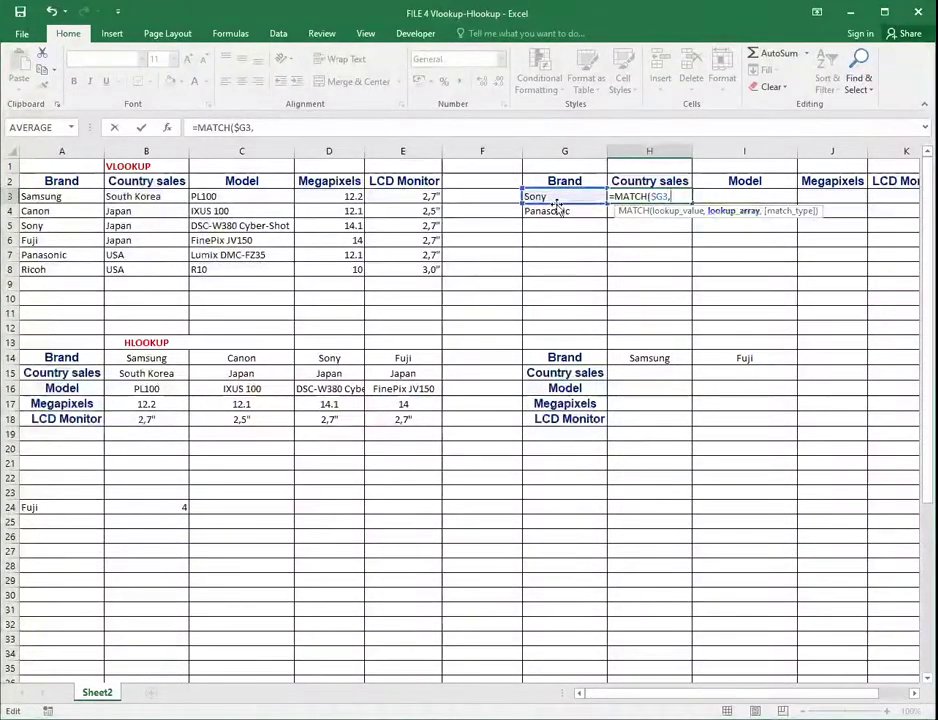
click(43, 195)
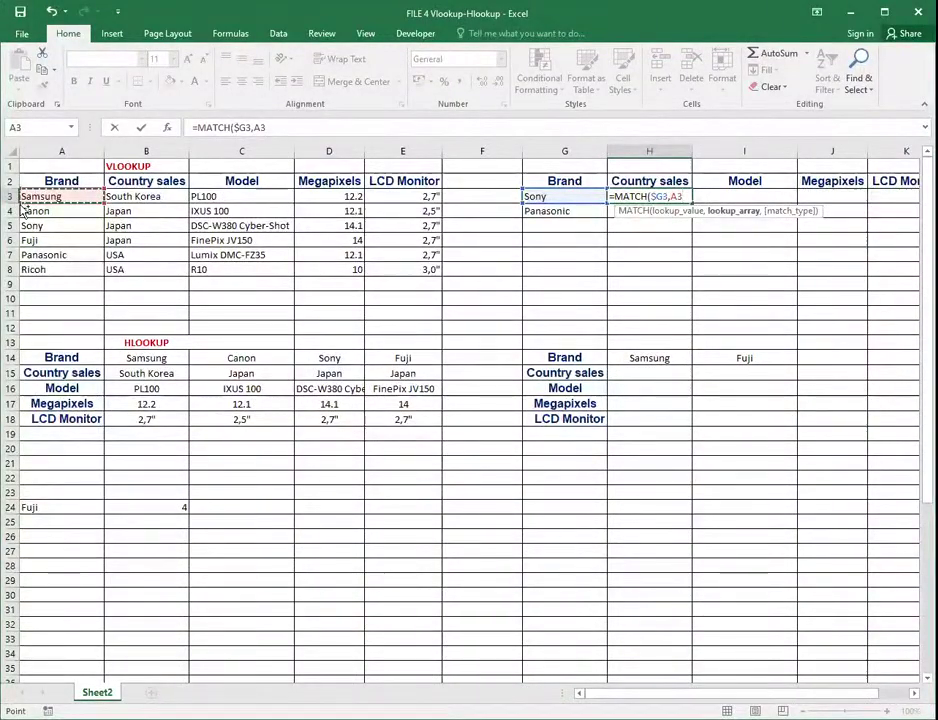
key(ctrl+shift+Down)
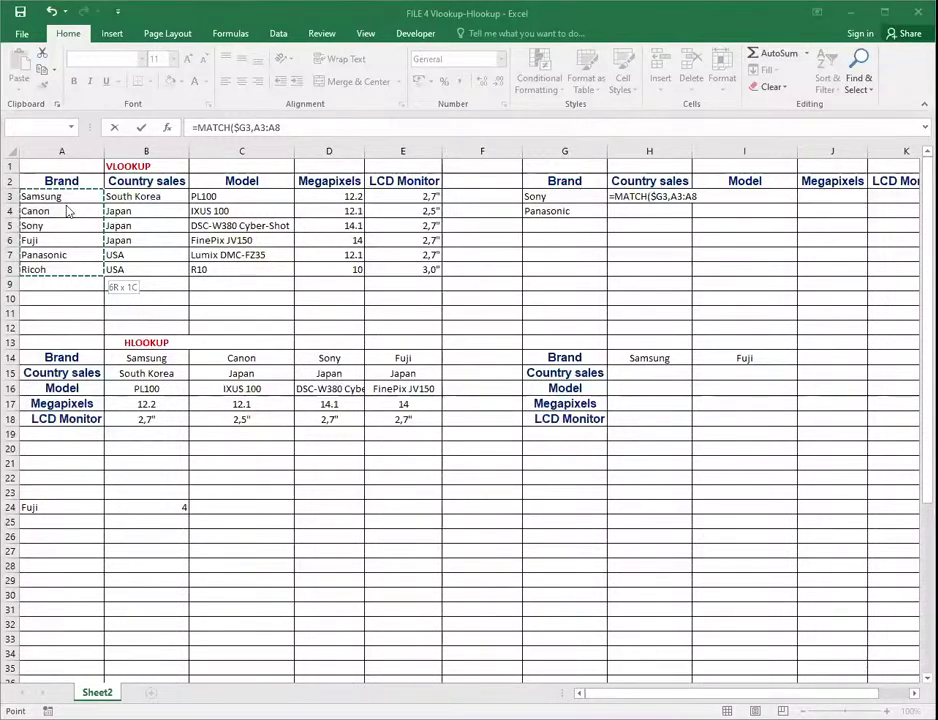
click(701, 196)
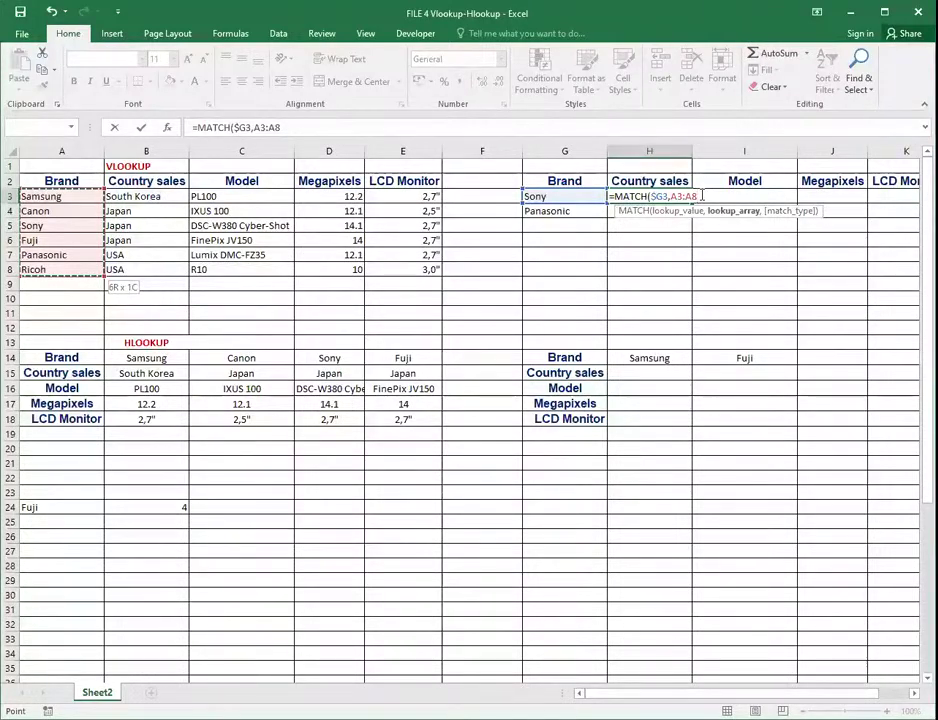
key(F4)
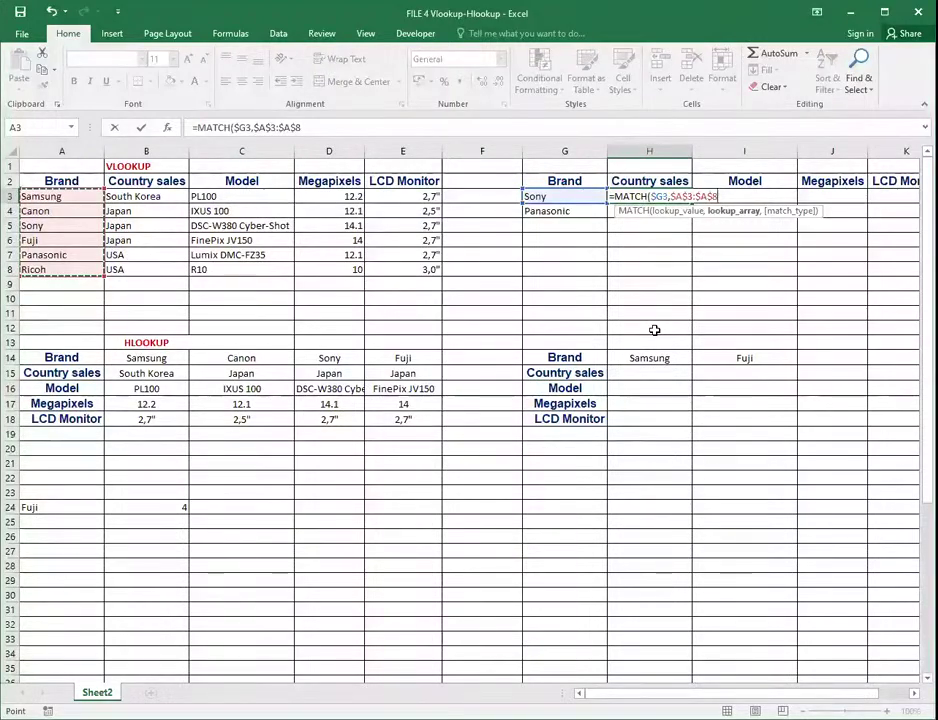
text(,)
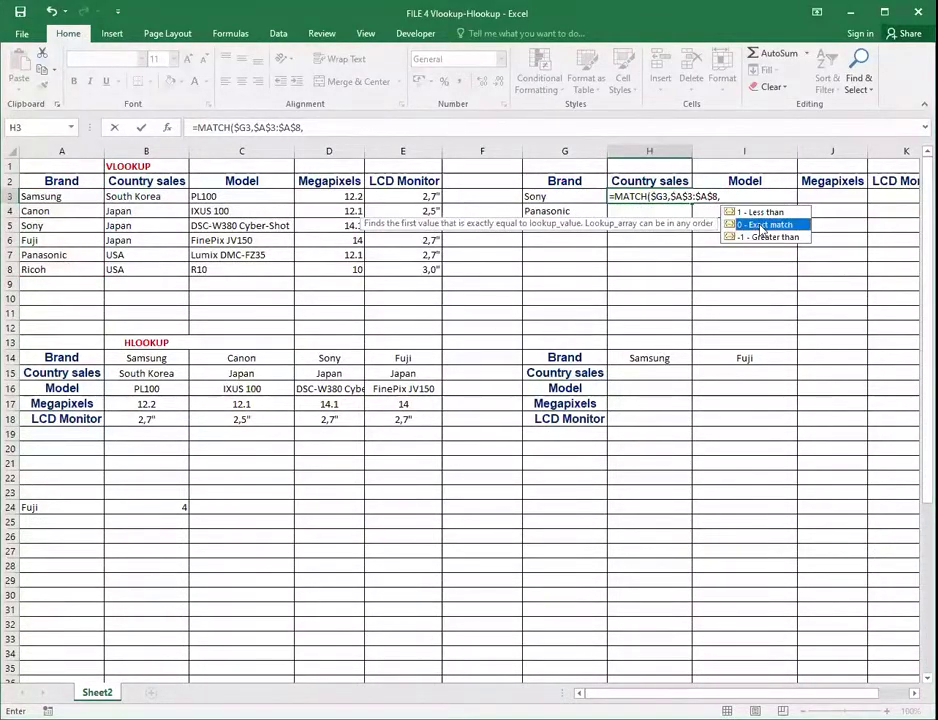
double_click(761, 225)
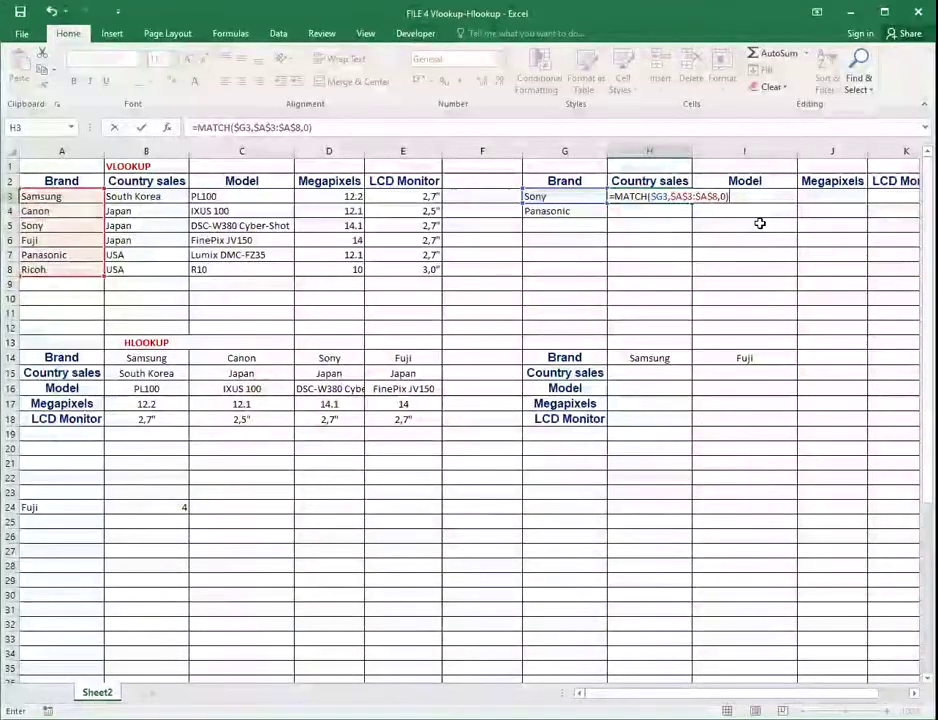
key(Return)
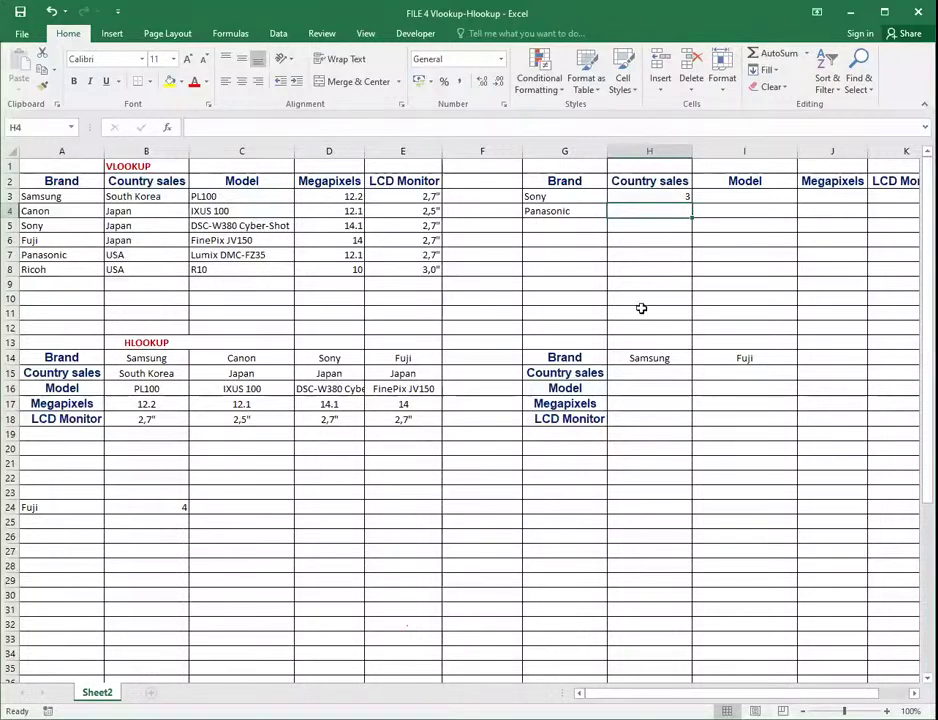
Step: Nest H3's MATCH inside an INDEX function as its row number, using the Country sales range B3:B8 as the array
click(632, 195)
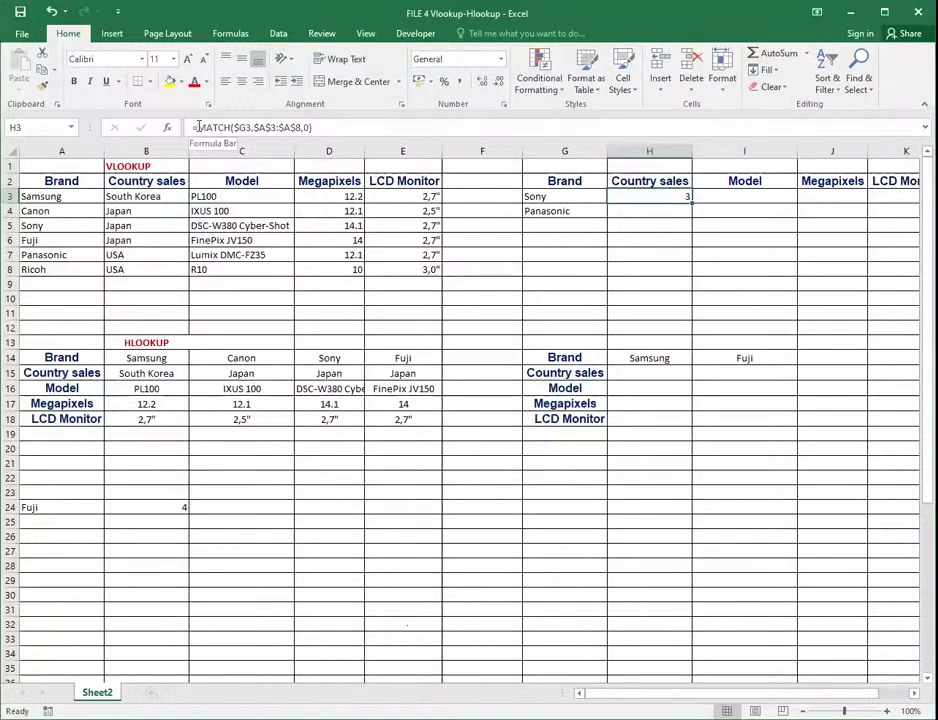
click(196, 127)
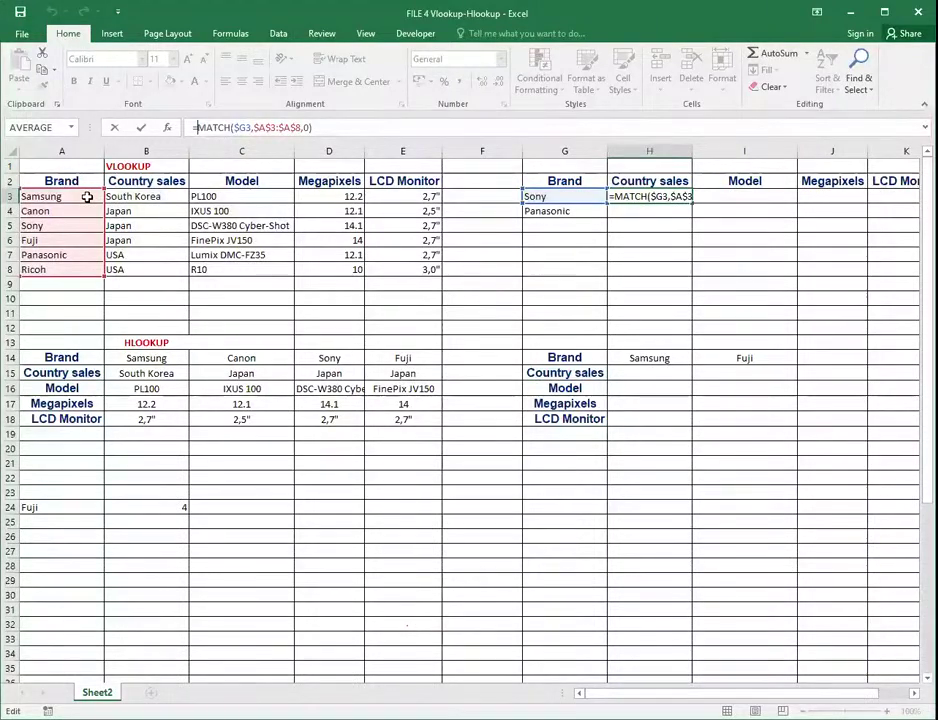
text(in)
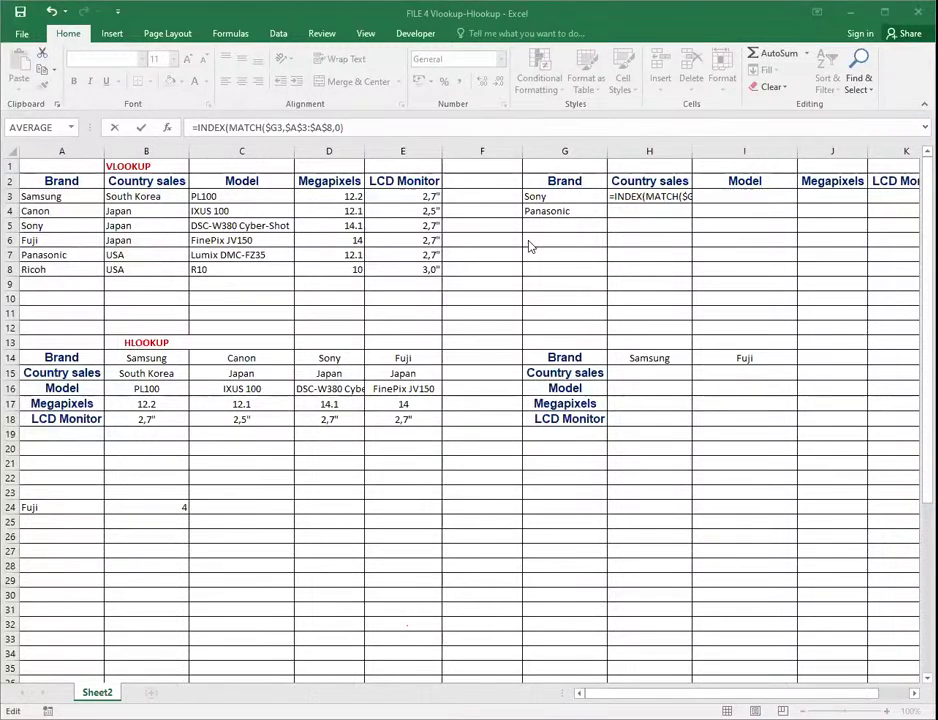
click(229, 128)
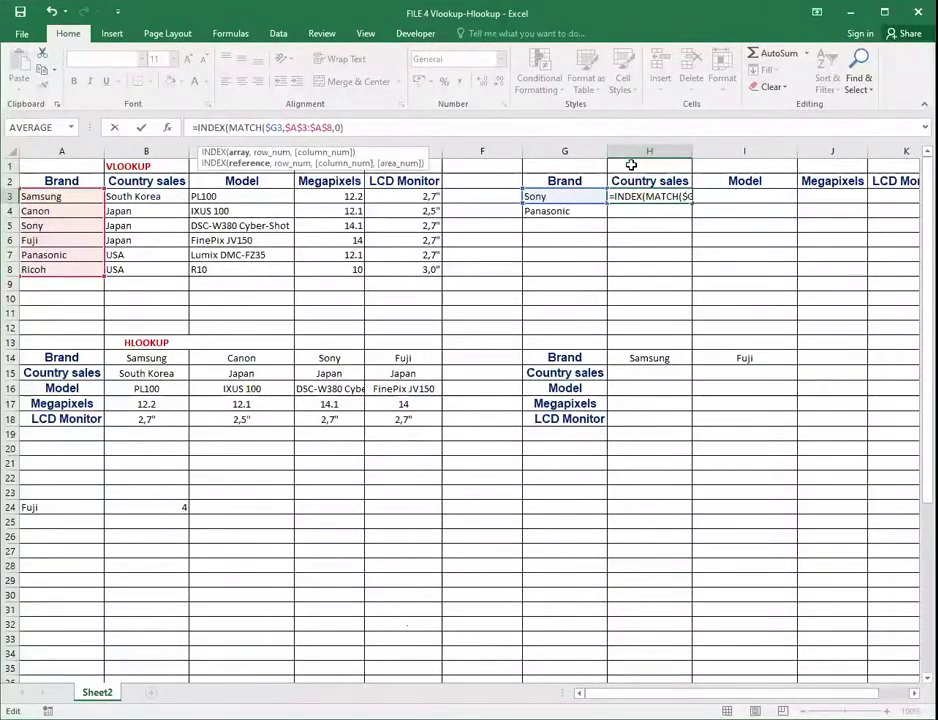
click(121, 197)
drag(126, 197, 109, 261)
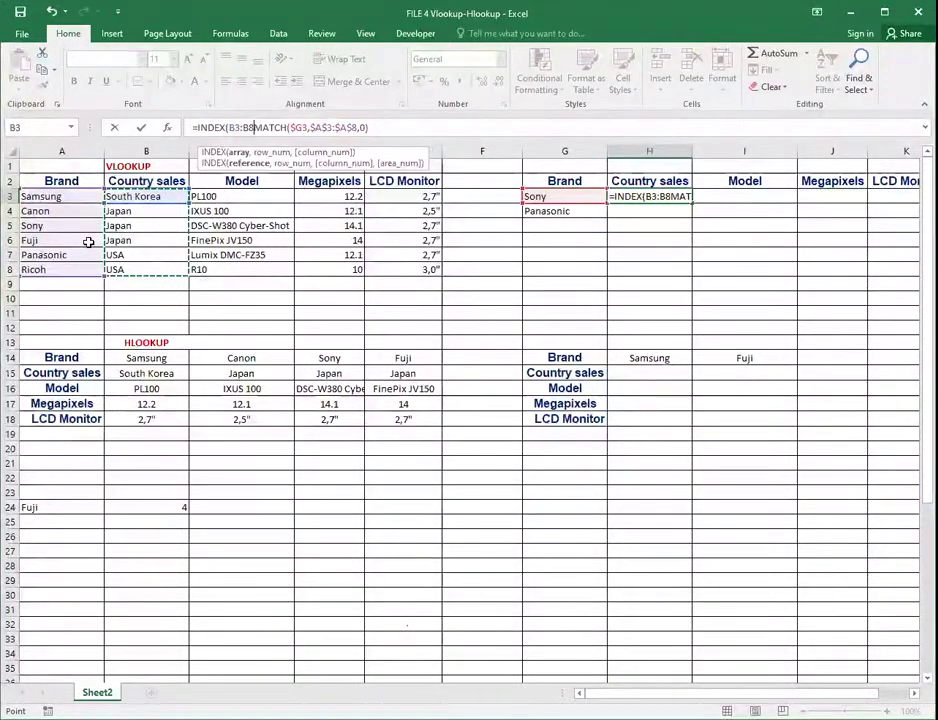
text(,)
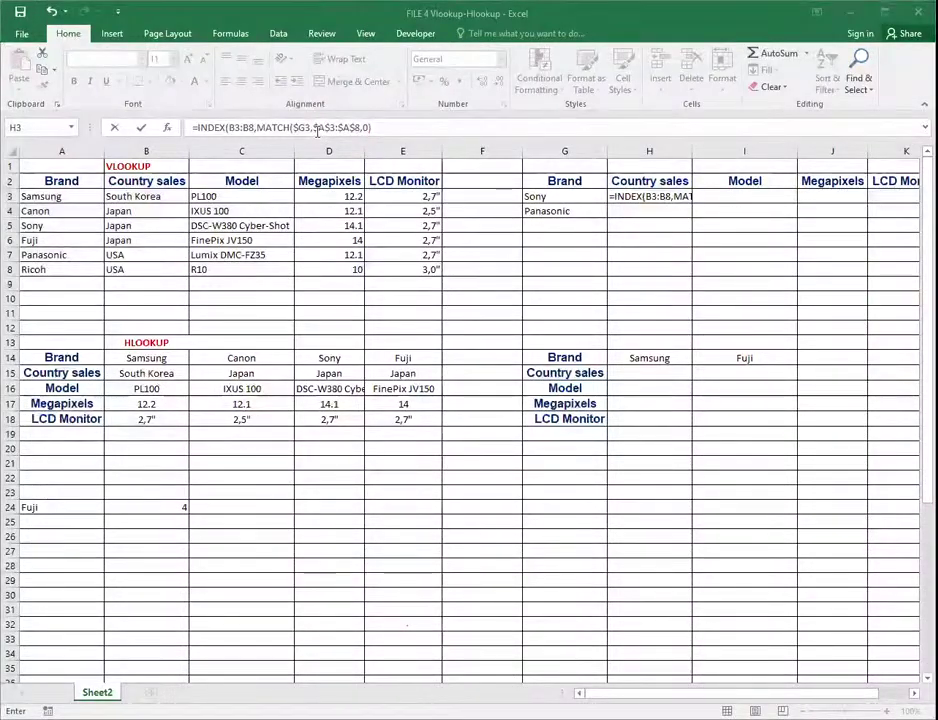
Step: Lock only the rows of the INDEX array in H3 so the reference reads B$3:B$8
click(256, 128)
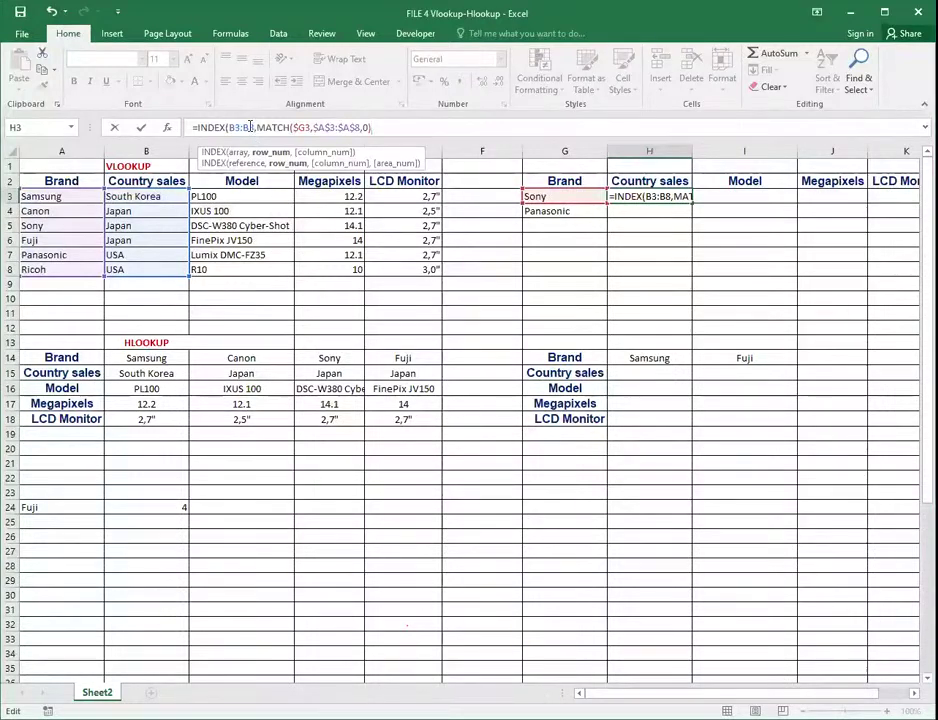
click(254, 128)
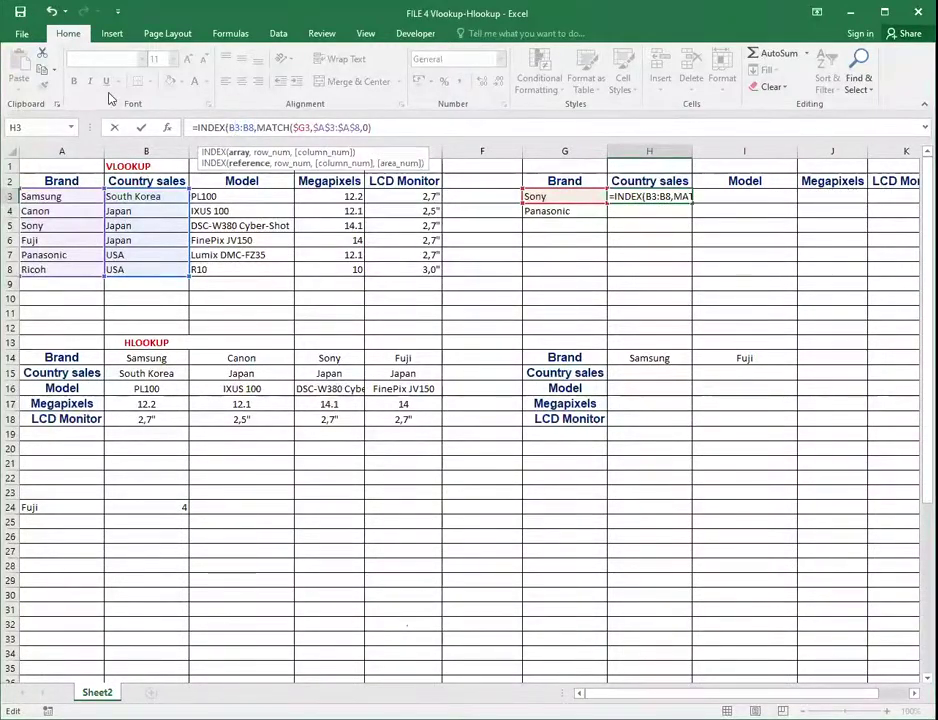
text($)
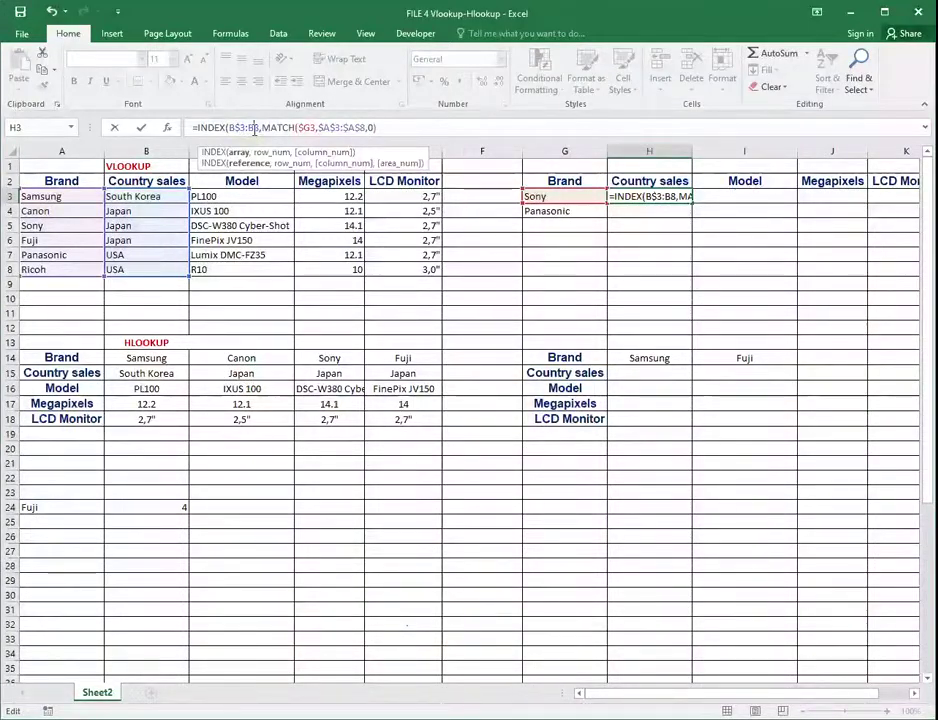
text($)
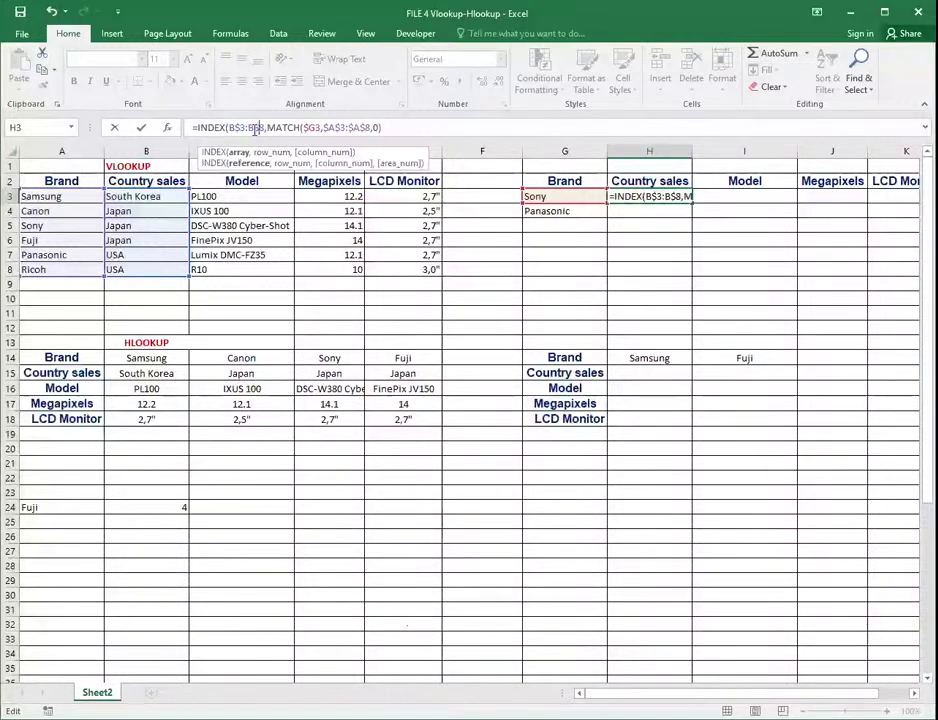
Step: Close the parentheses and enter H3's formula as =INDEX(B$3:B$8,MATCH($G3,$A$3:$A$8,0))
click(383, 127)
key(BackSpace)
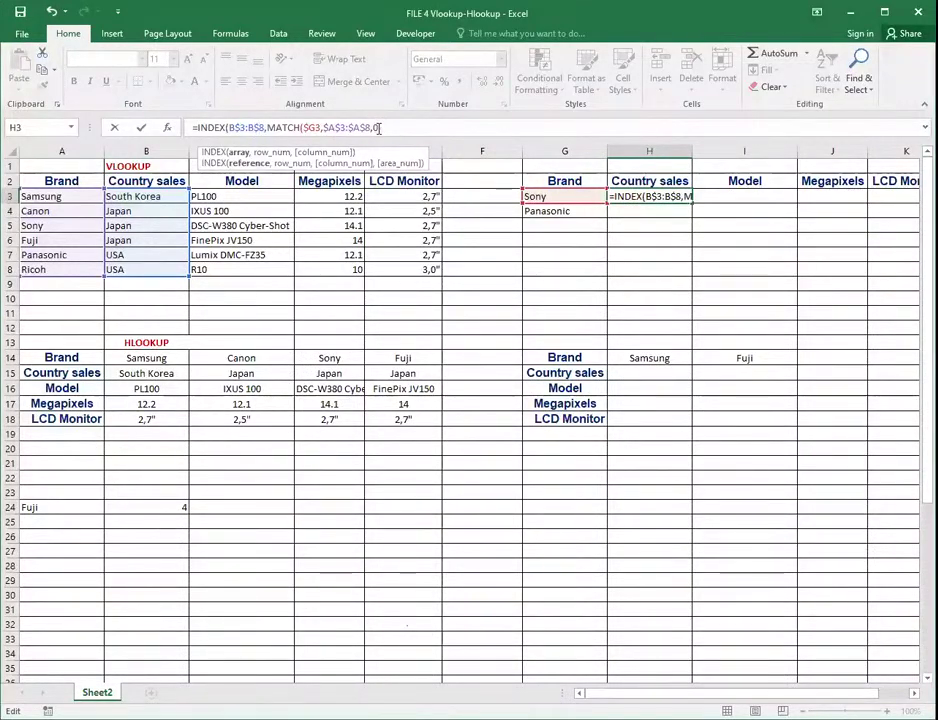
text())
click(373, 128)
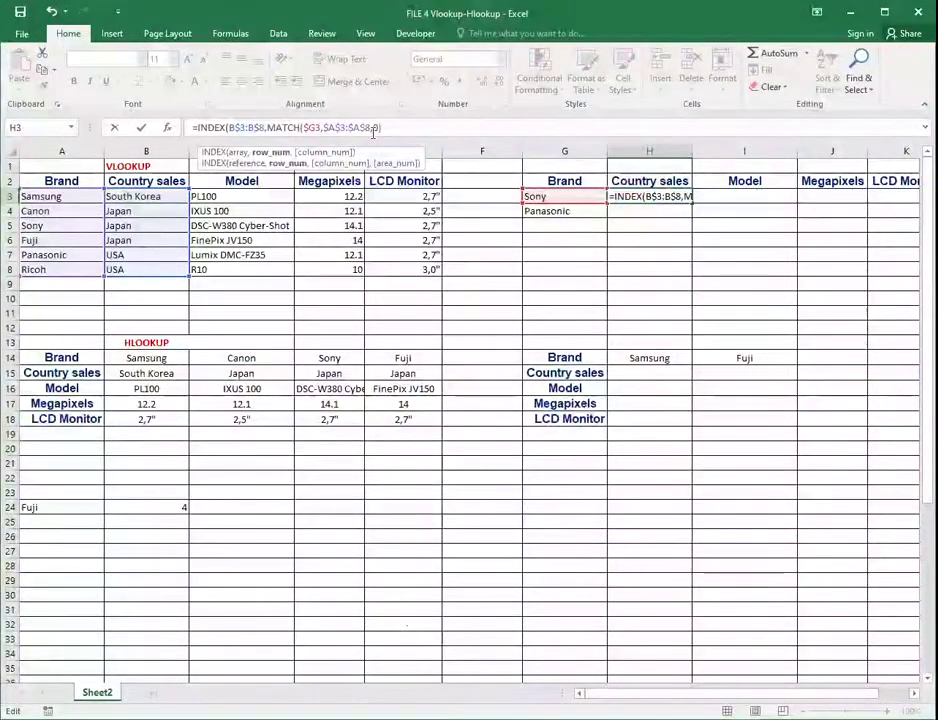
text(,)
key(Return)
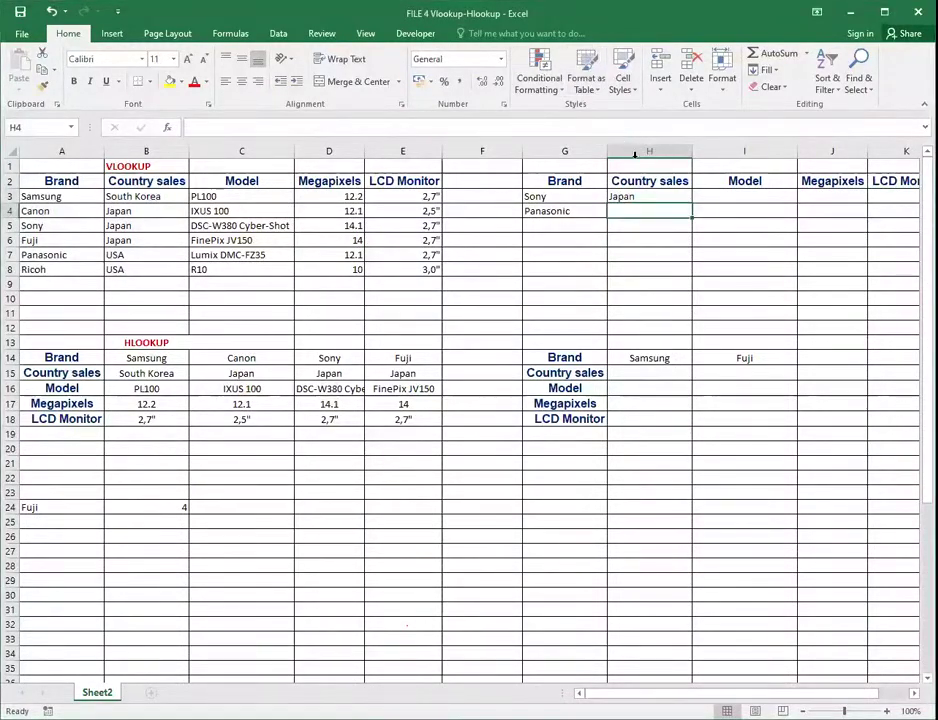
Step: Fill the H3 formula across to K3 and down through row 5, and select the empty brand cell G5
click(650, 197)
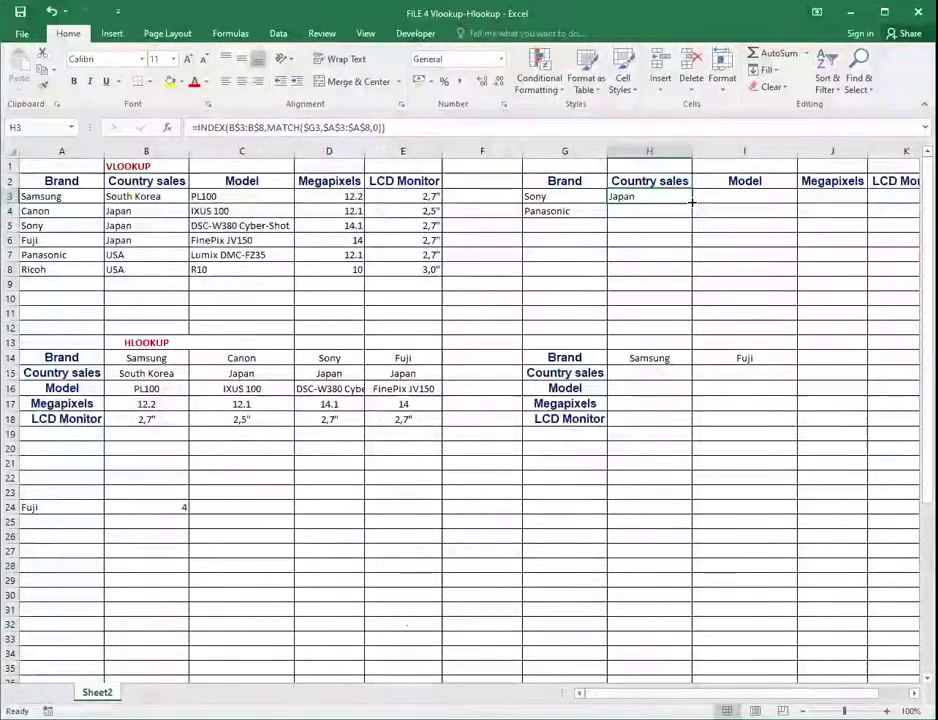
drag(690, 205, 778, 197)
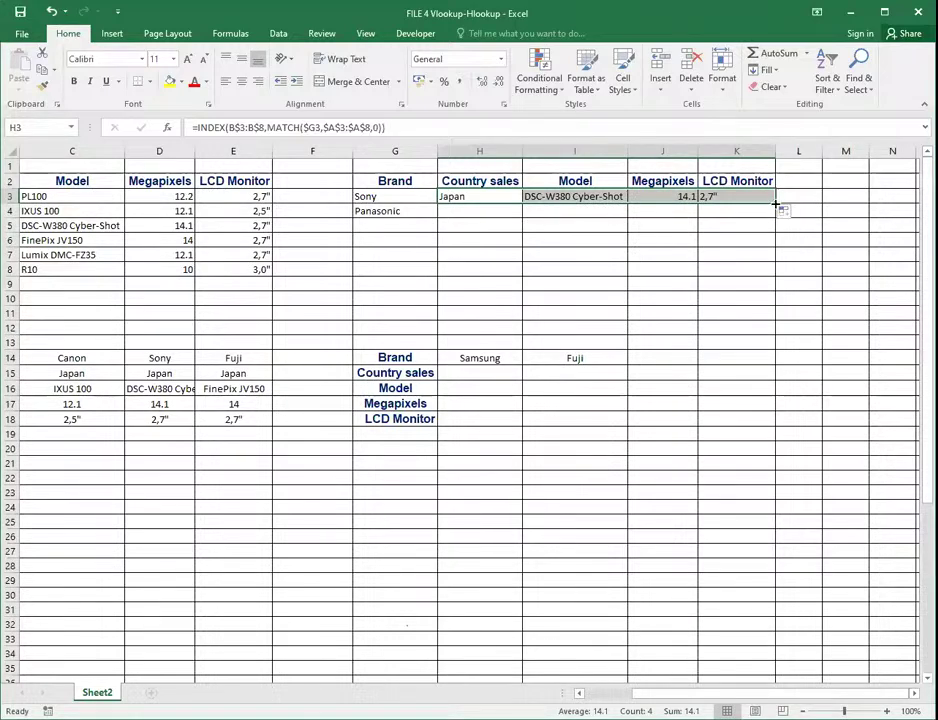
double_click(776, 205)
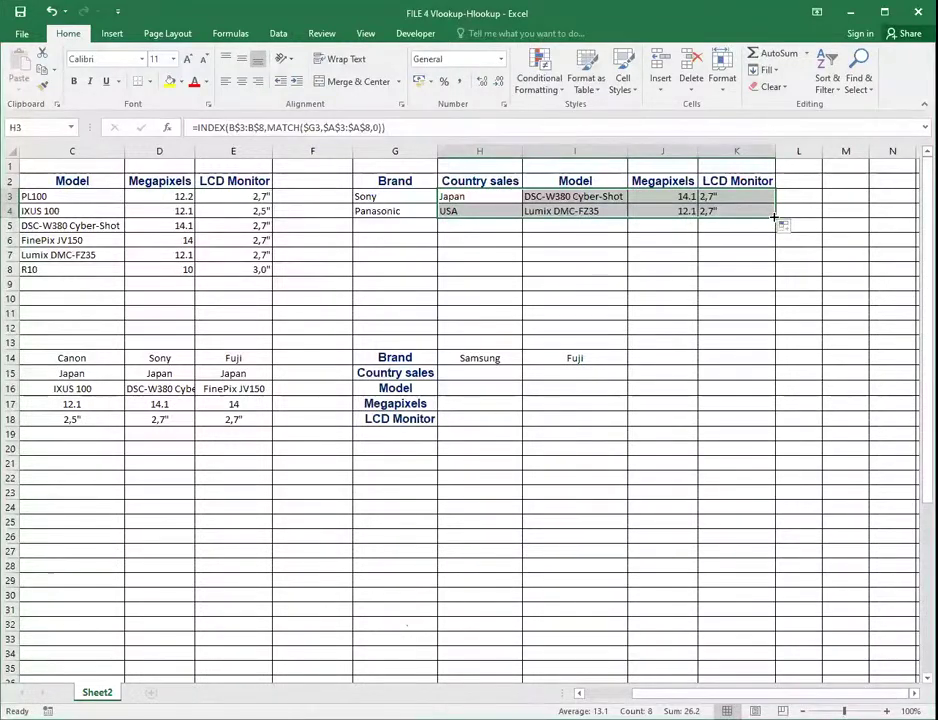
drag(777, 218, 779, 226)
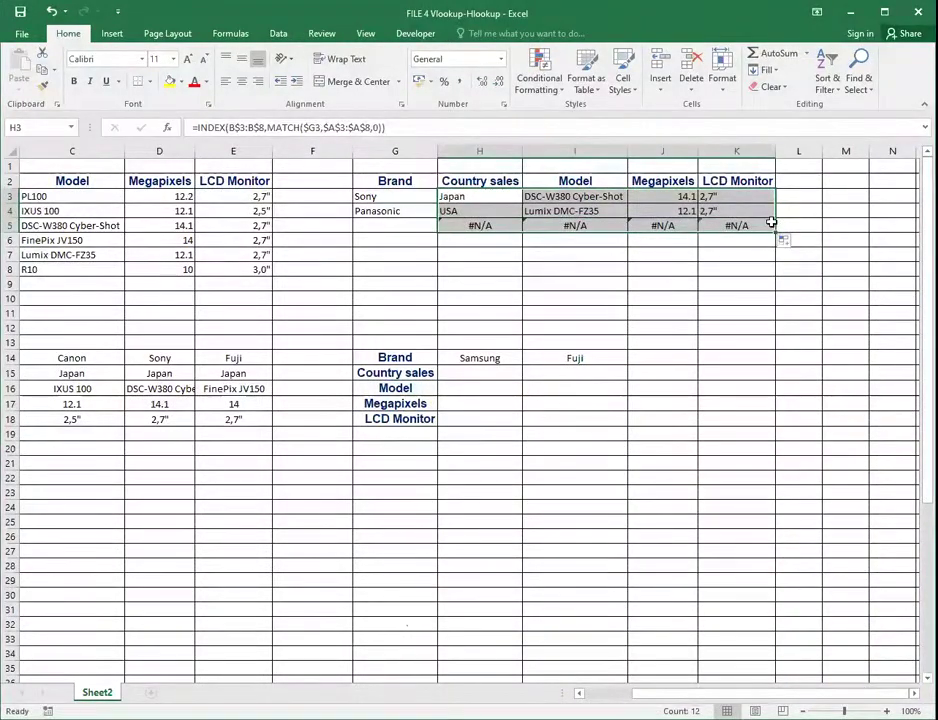
click(385, 223)
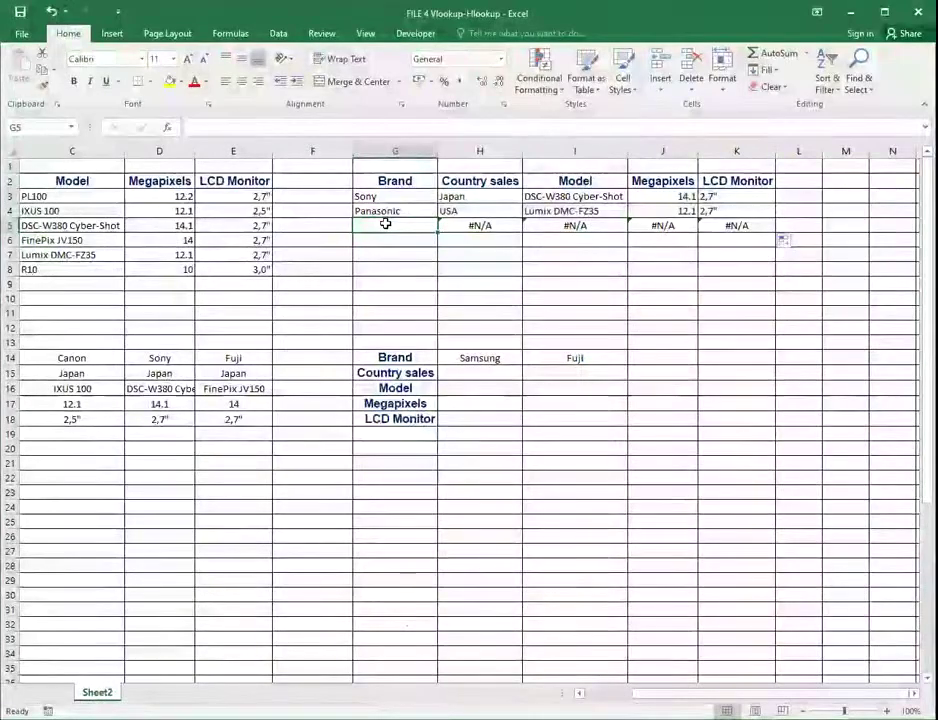
Step: Enter fuji as the brand in G5
text(fuji)
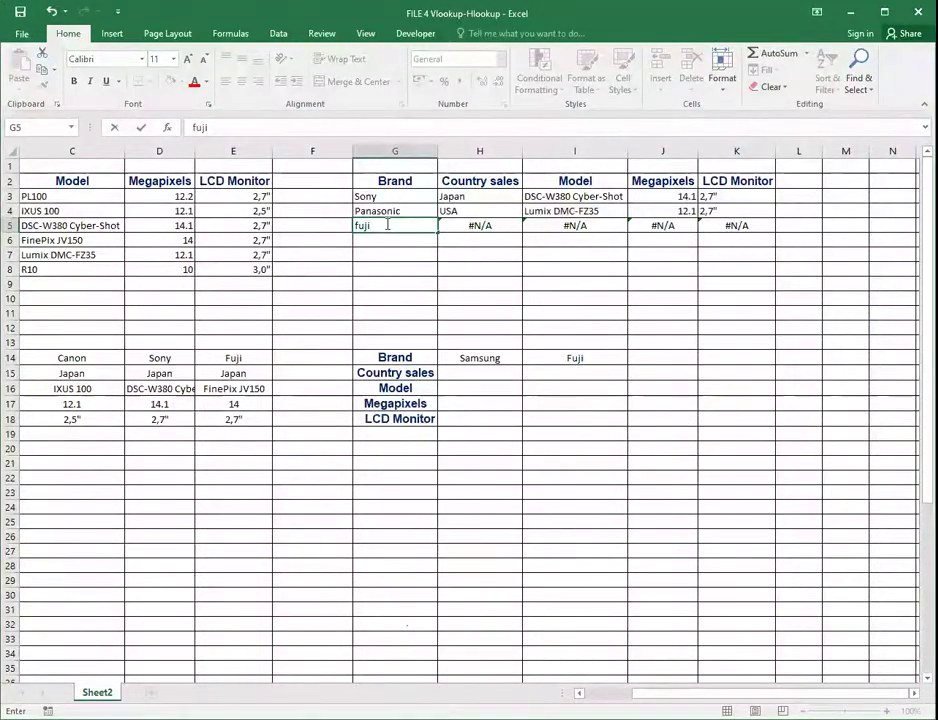
key(Return)
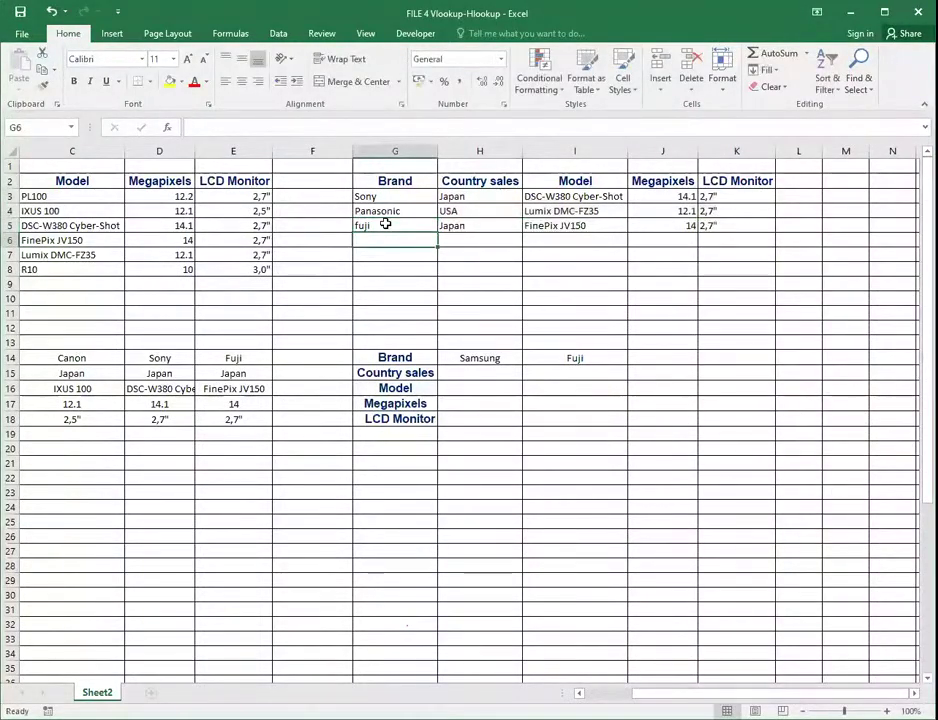
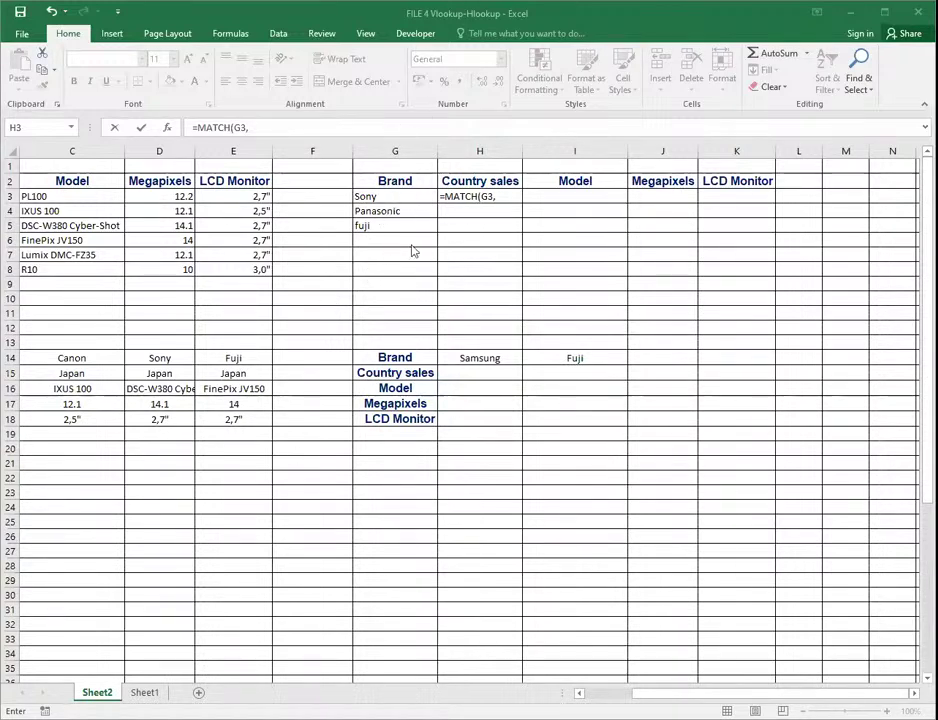
Step: In H3's MATCH, lock the lookup value's column as $G3 and add the absolute Brand range $A$3:$A$8 as the lookup array
click(484, 196)
click(484, 196)
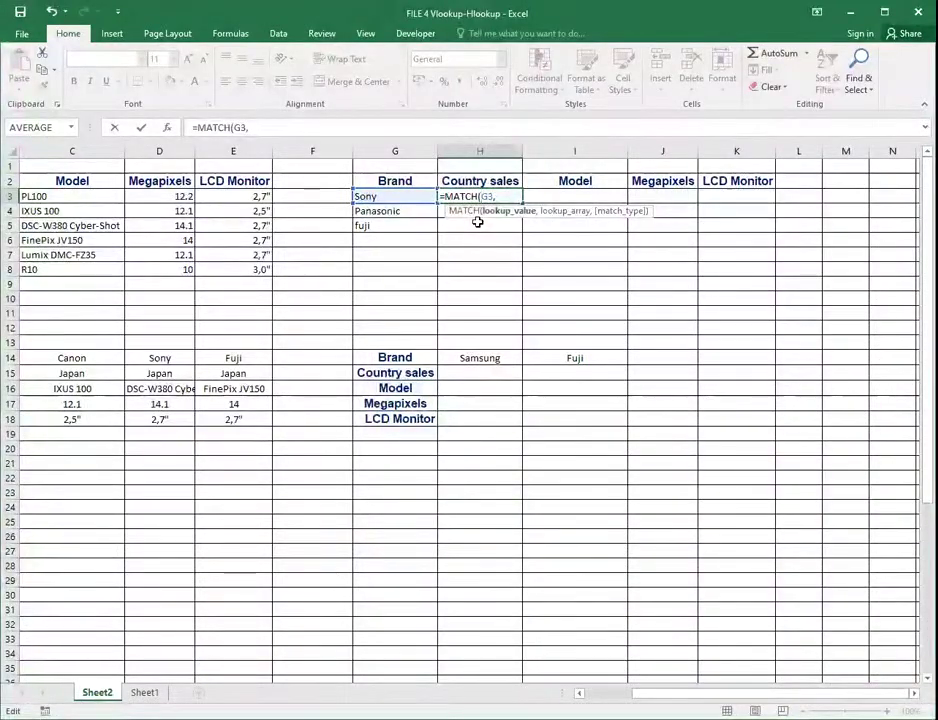
text($)
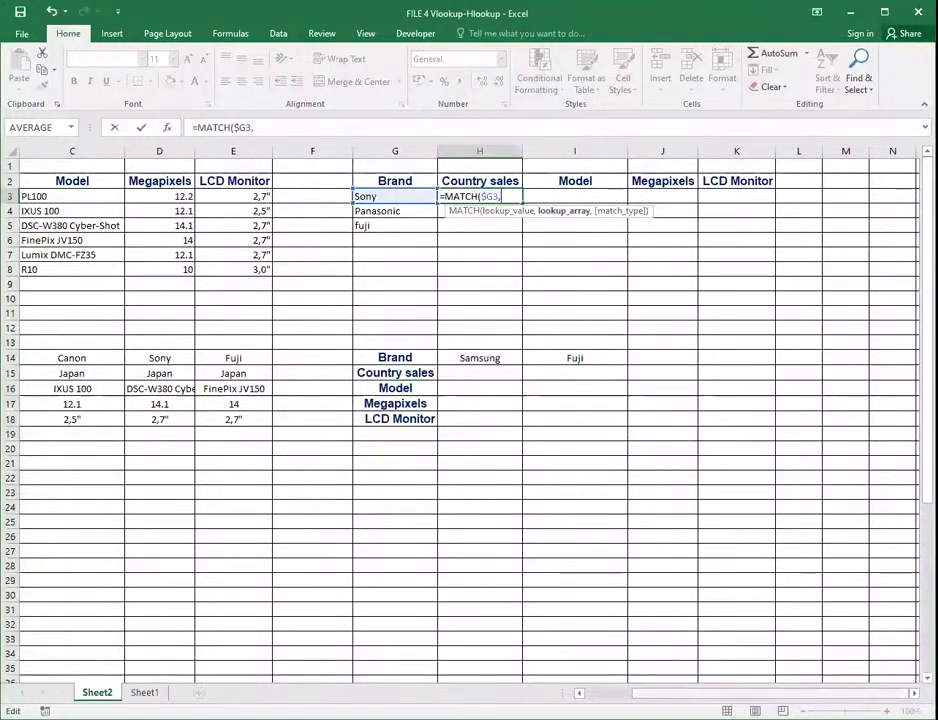
scroll(470, 420, left, 2)
drag(735, 693, 724, 693)
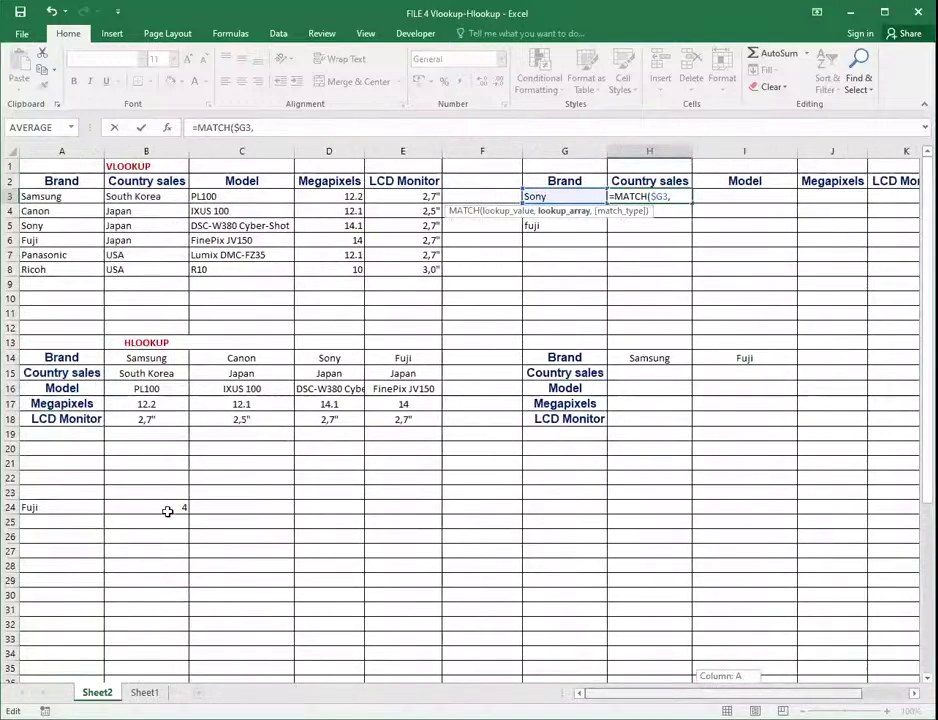
click(35, 197)
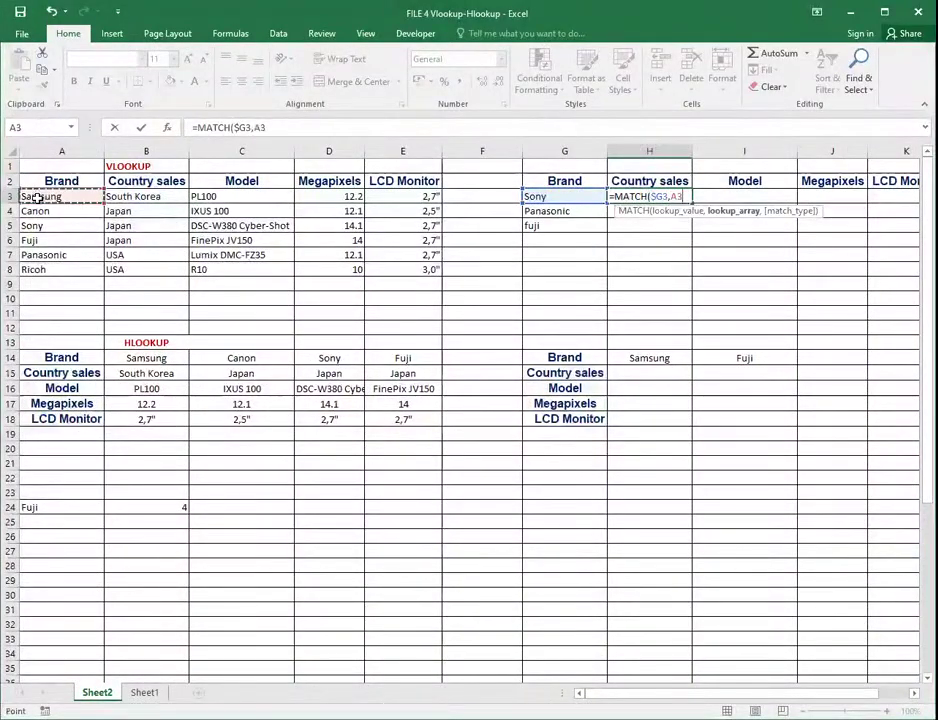
key(ctrl+shift+Down)
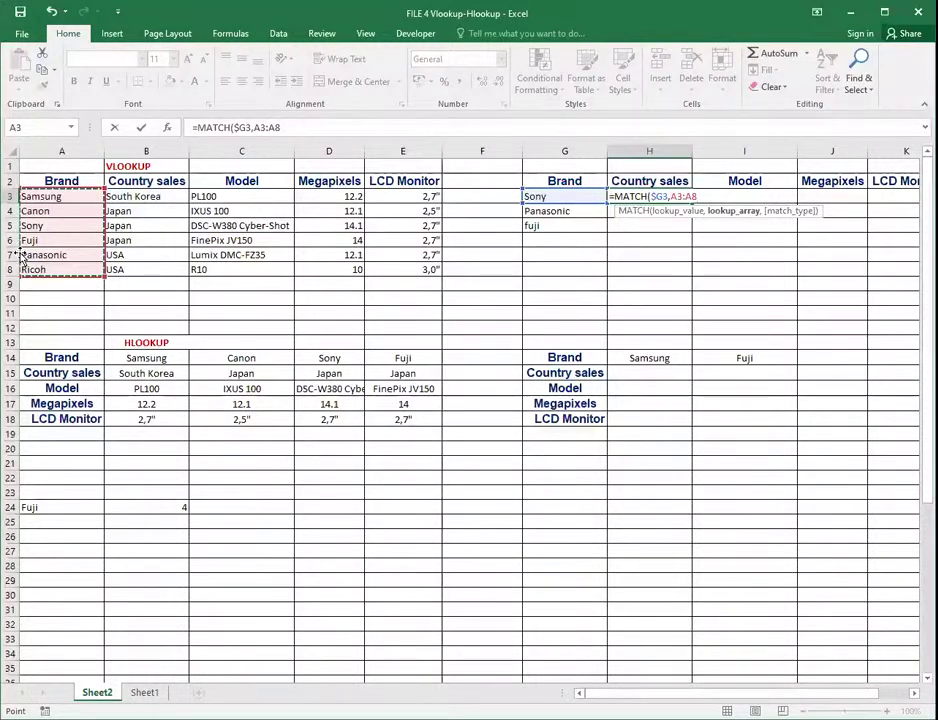
key(F4)
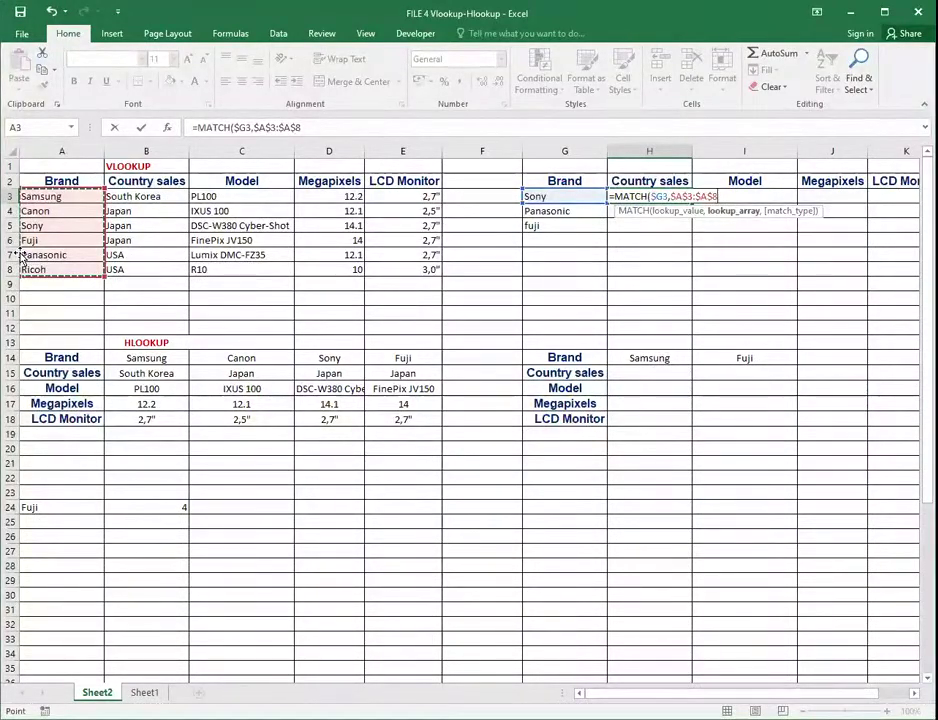
Step: Set the match type of H3's MATCH to 0 (Exact match) and close its parenthesis
text(,)
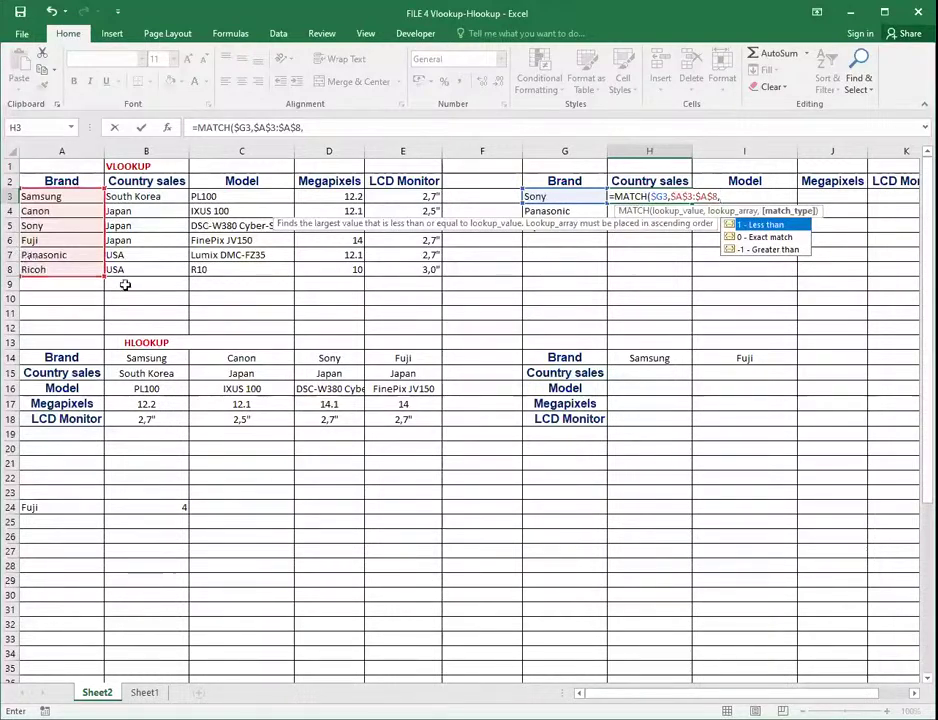
click(792, 238)
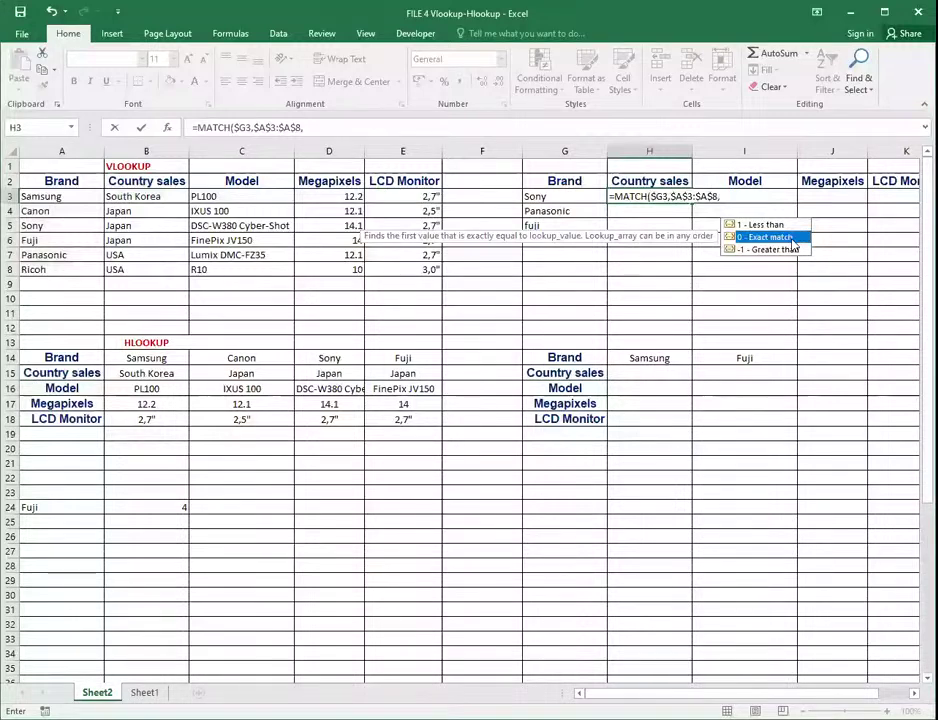
double_click(790, 238)
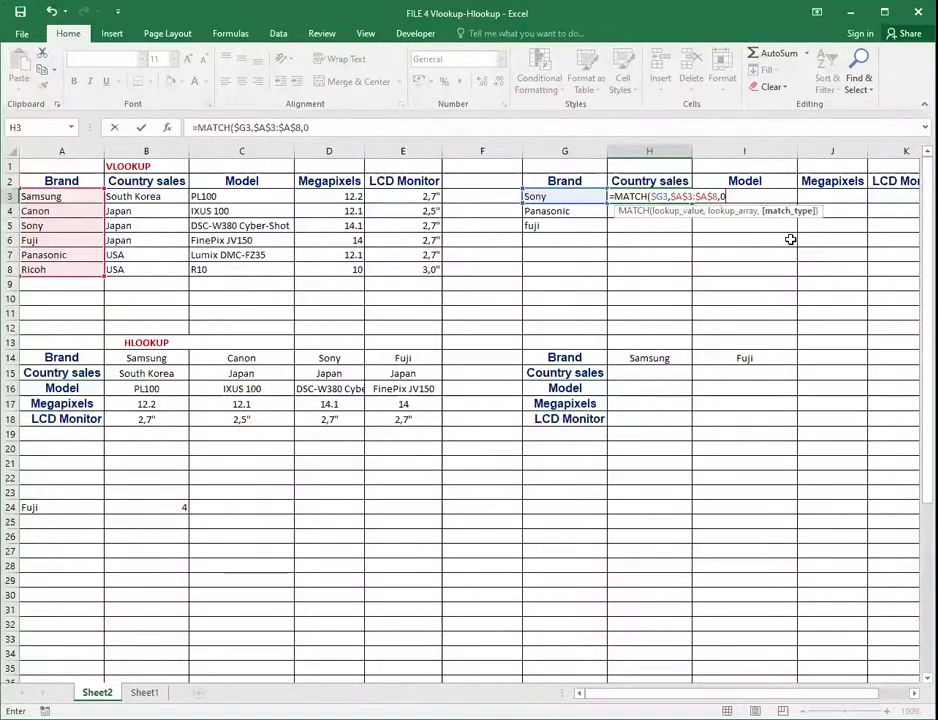
text())
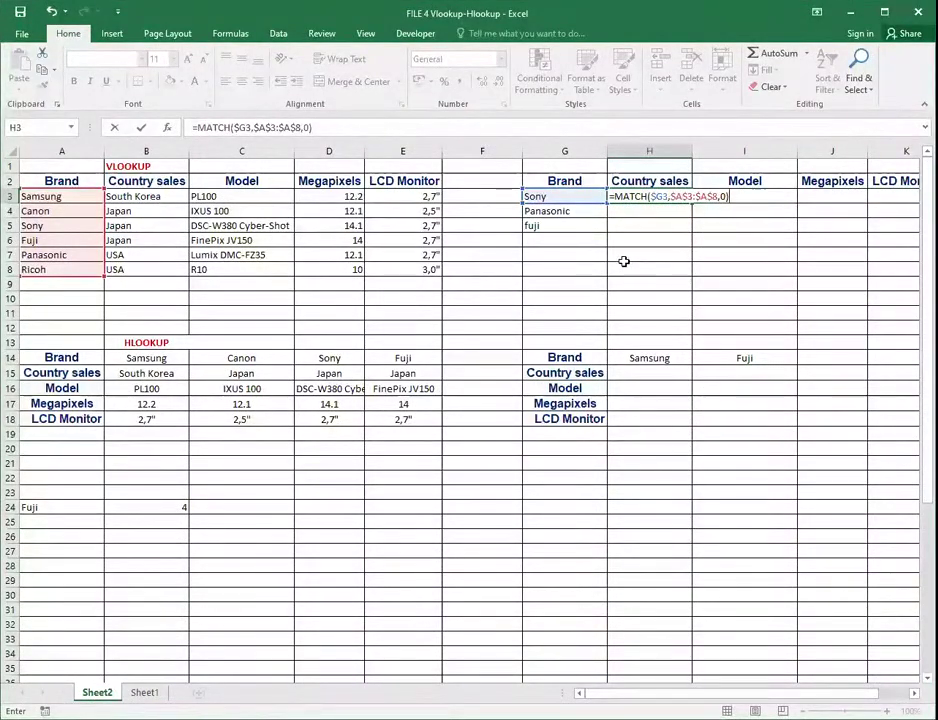
Step: Nest the MATCH in H3 inside an INDEX function, using the Country sales range B3:B8 as the array
click(611, 197)
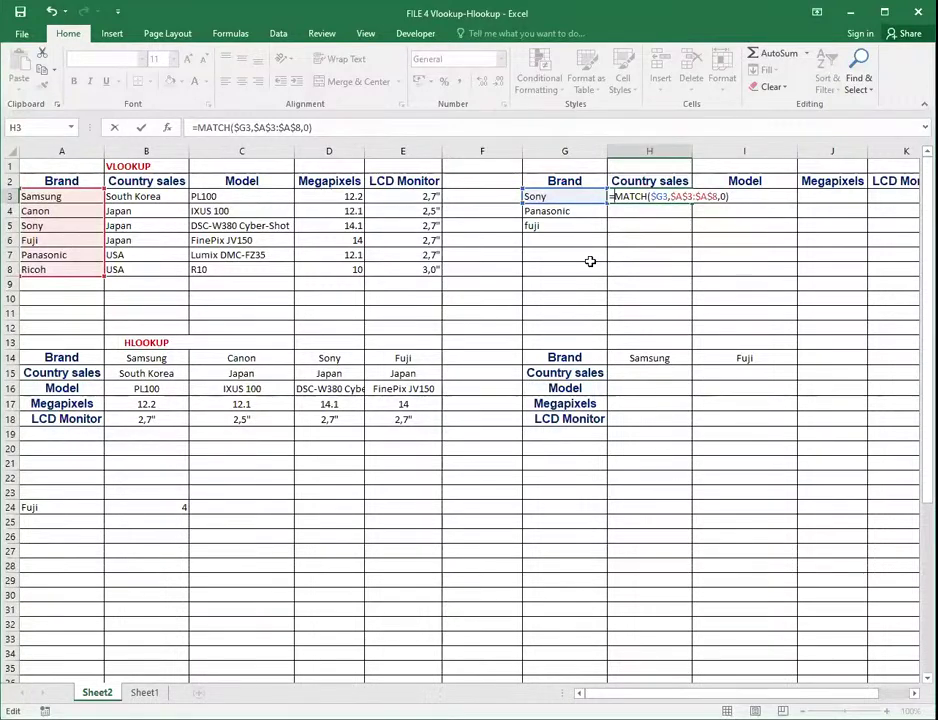
text(ind)
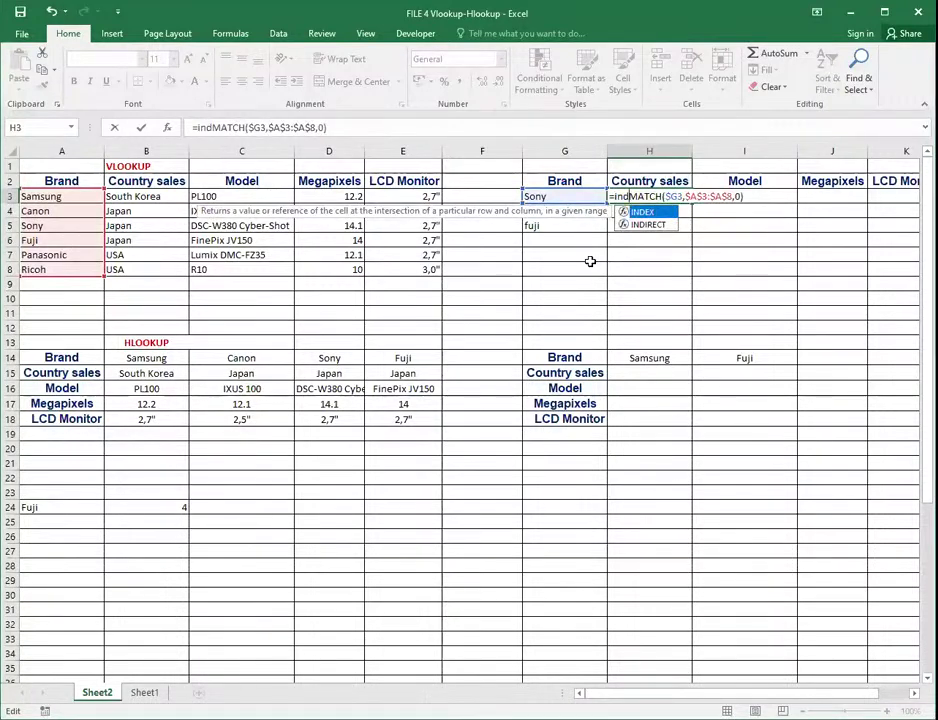
key(Tab)
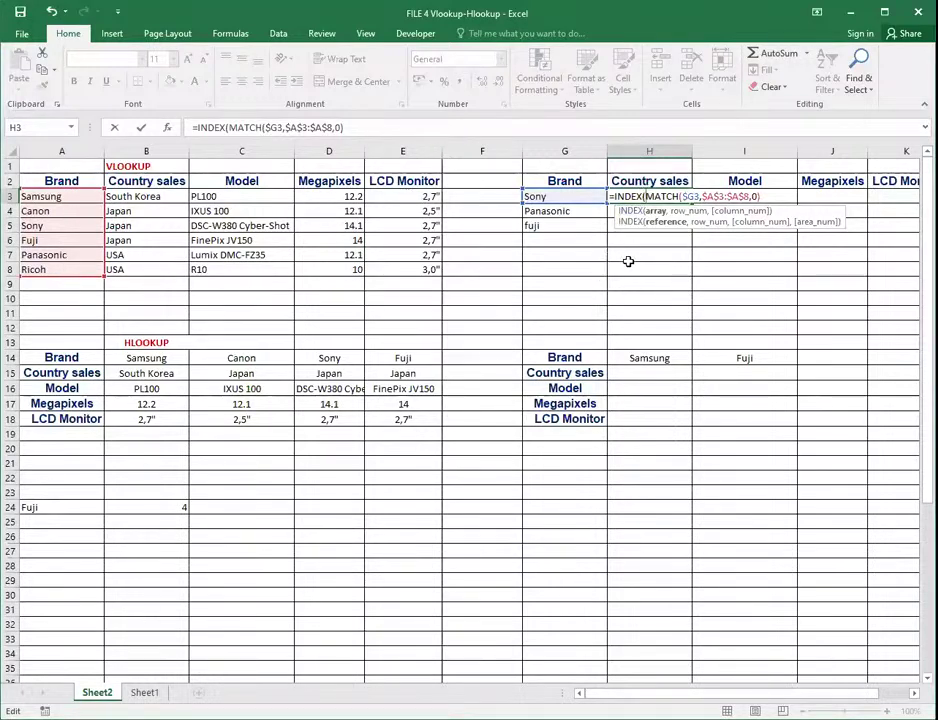
click(143, 199)
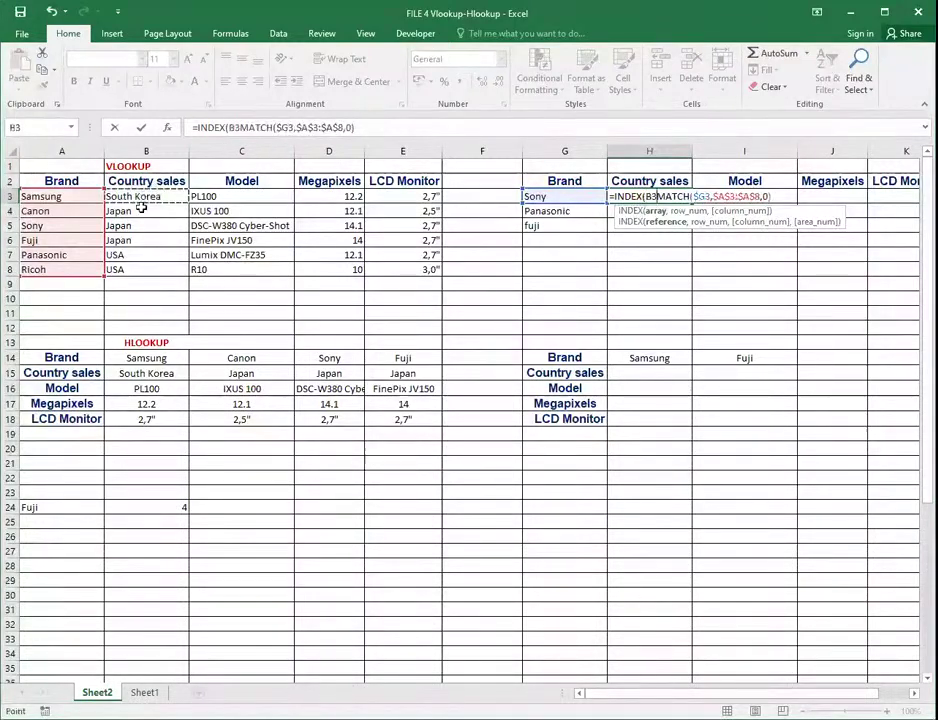
drag(141, 205, 149, 262)
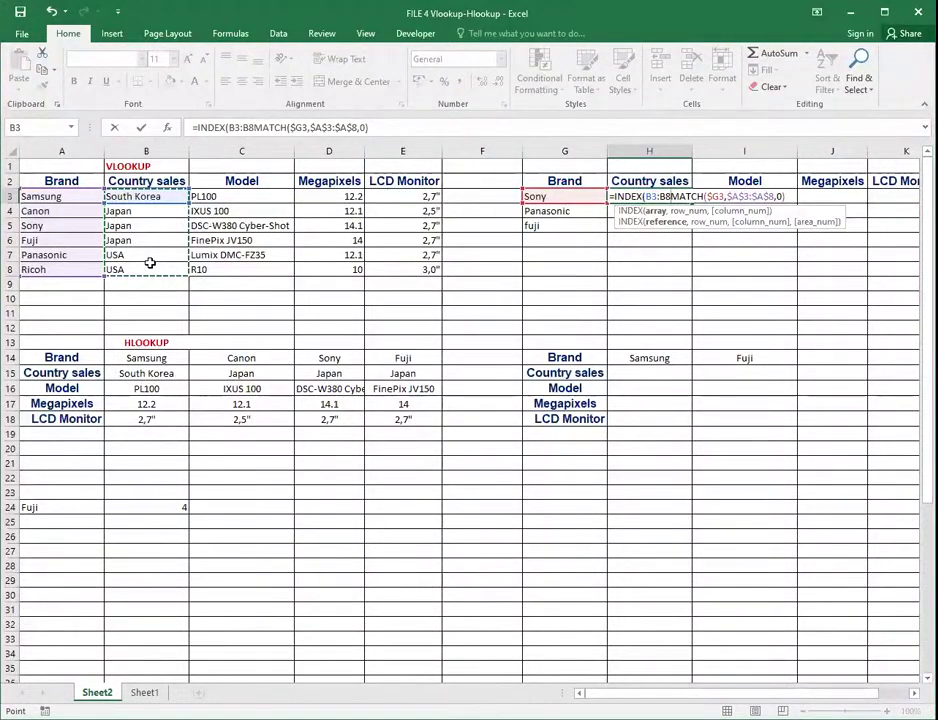
text(,)
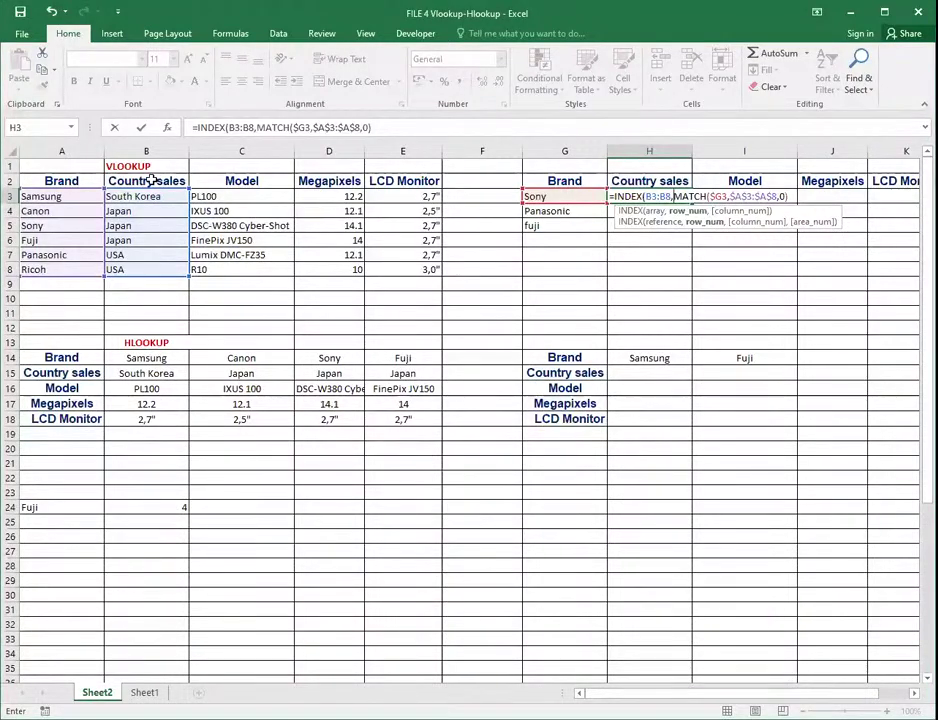
Step: Lock only the rows of the INDEX array as B$3:B$8 and enter the completed H3 formula =INDEX(B$3:B$8,MATCH($G3,$A$3:$A$8,0))
click(235, 127)
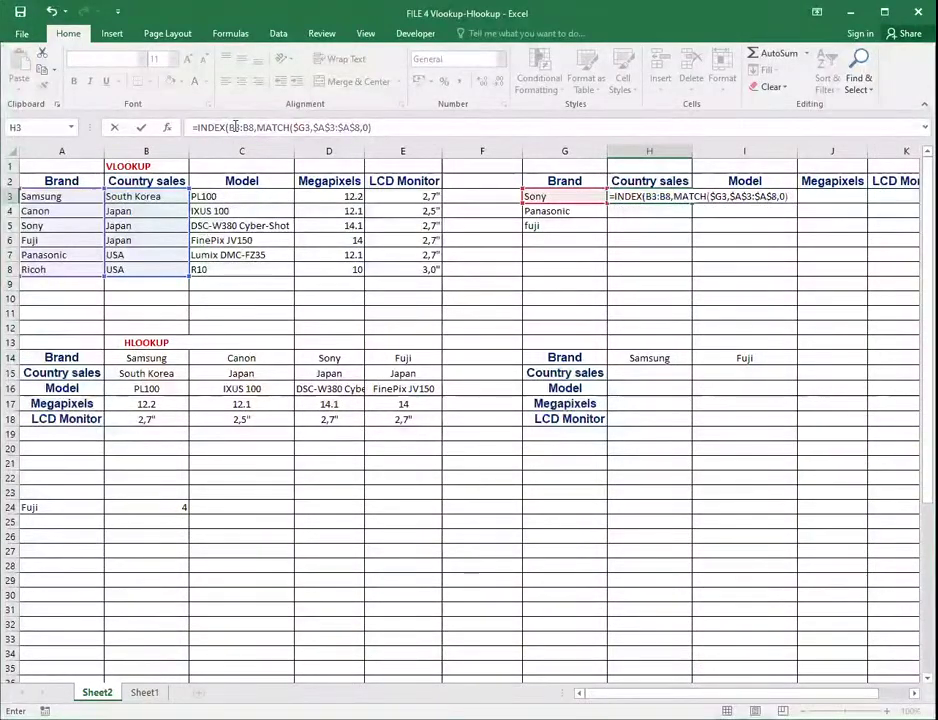
click(235, 127)
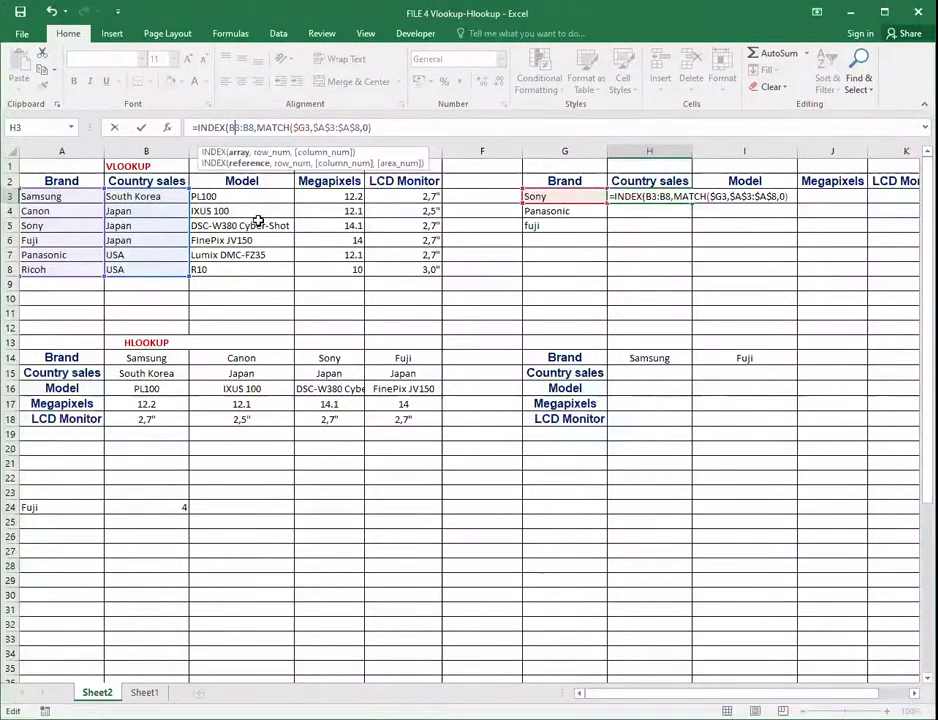
text($)
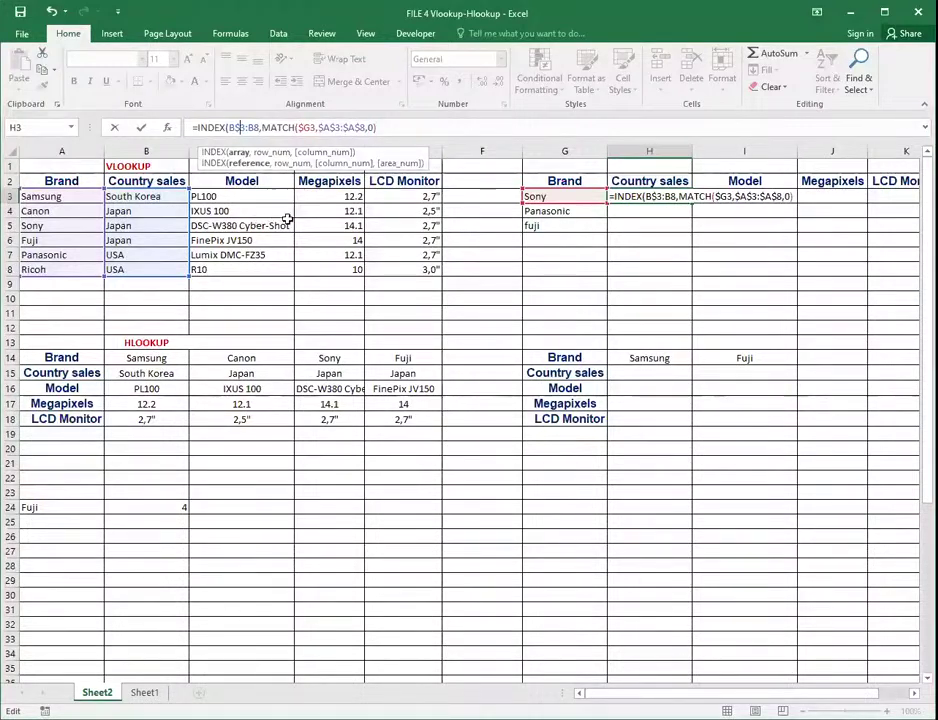
double_click(254, 128)
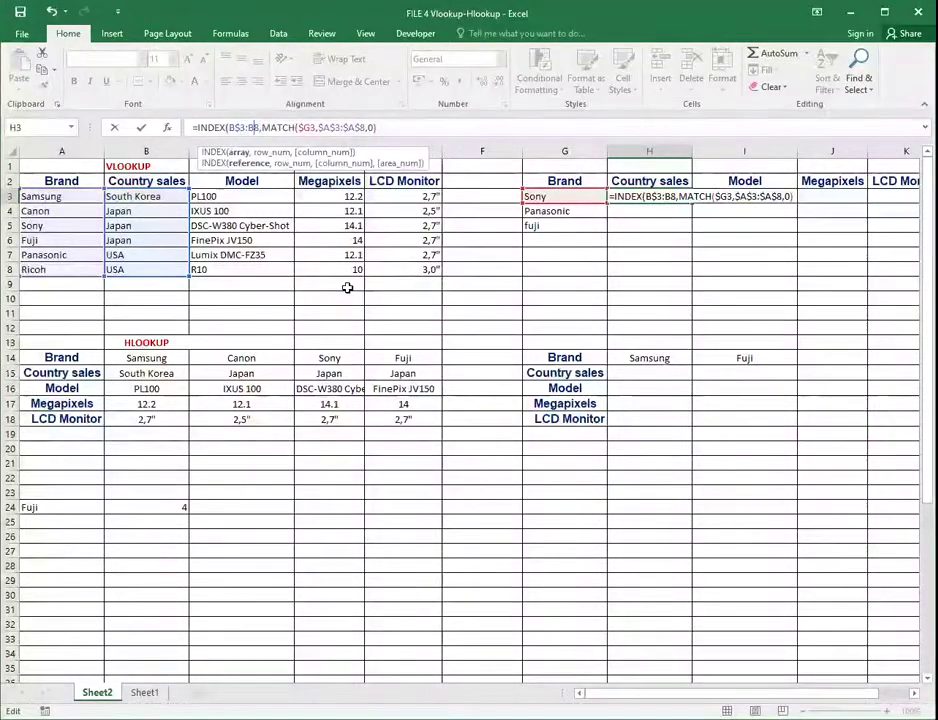
key(F4)
key(F4)
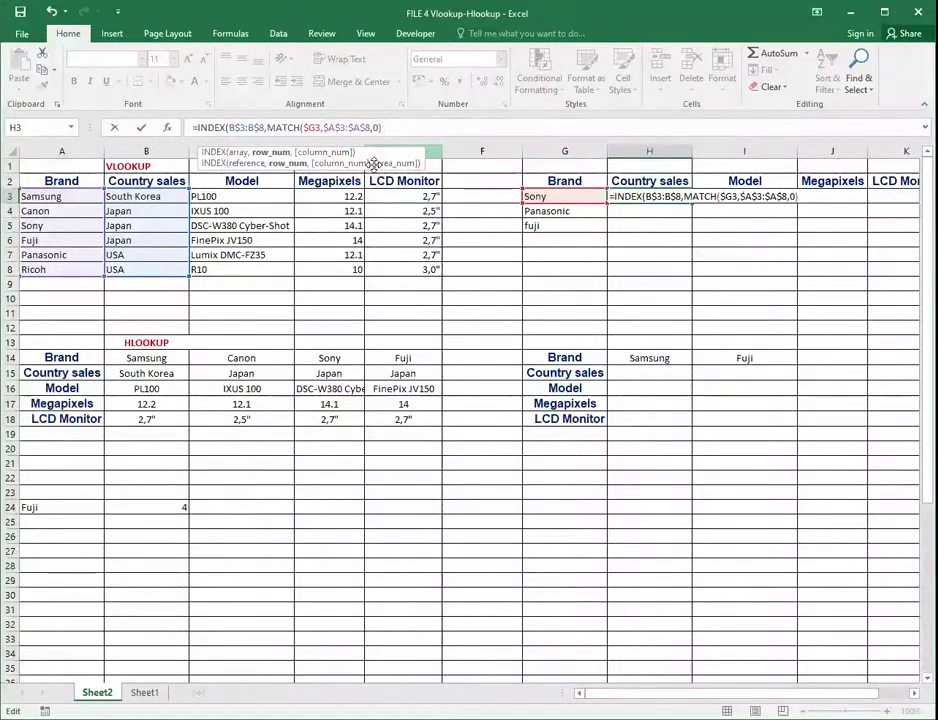
text())
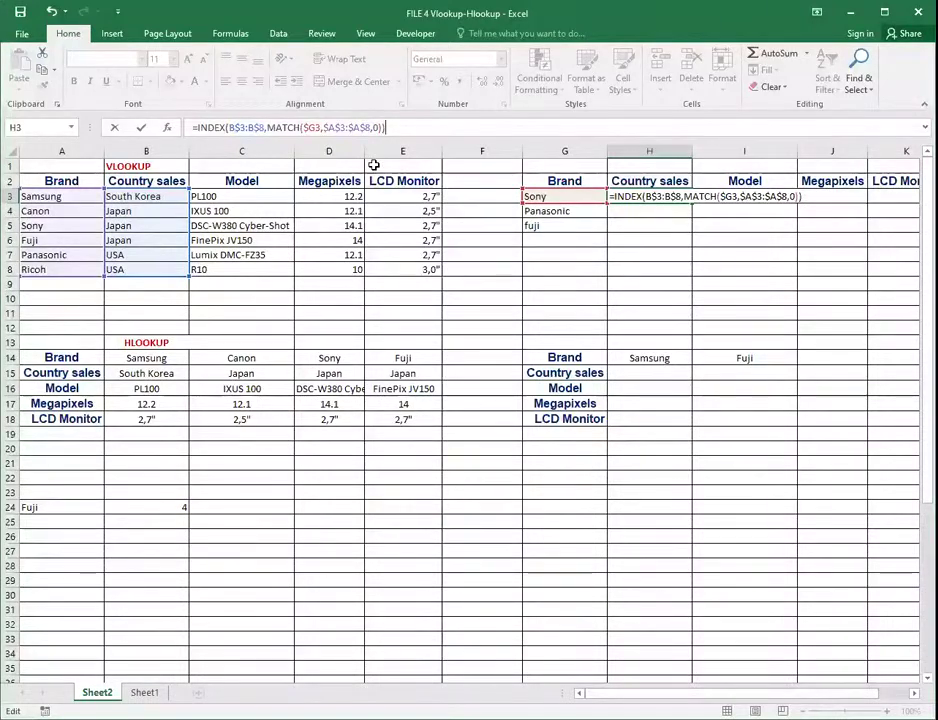
key(Return)
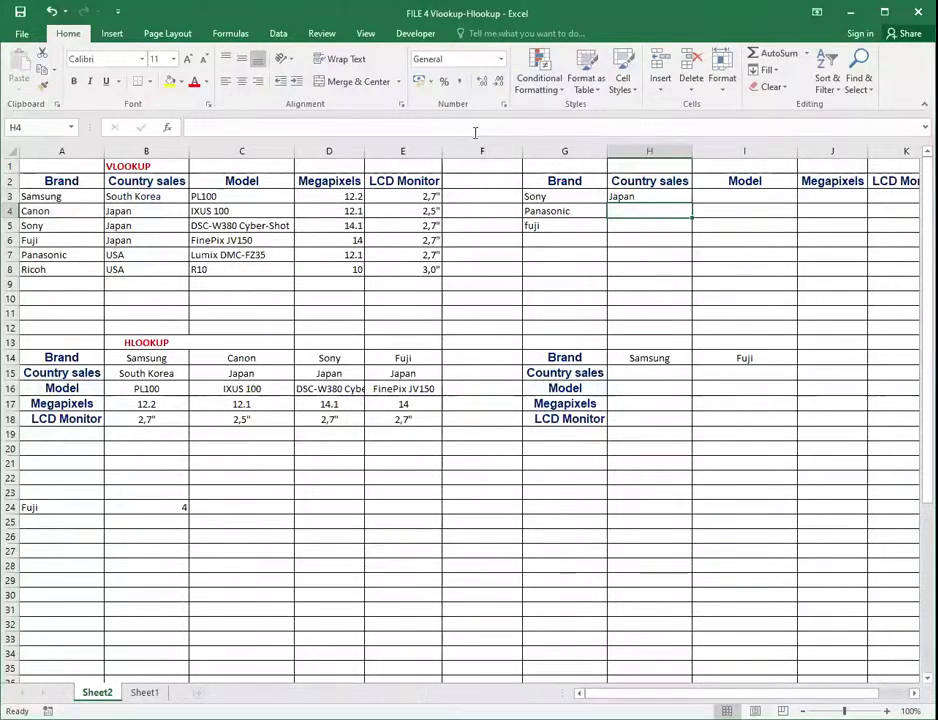
Step: Fill the H3 formula across to K3 and down through row 4
click(617, 193)
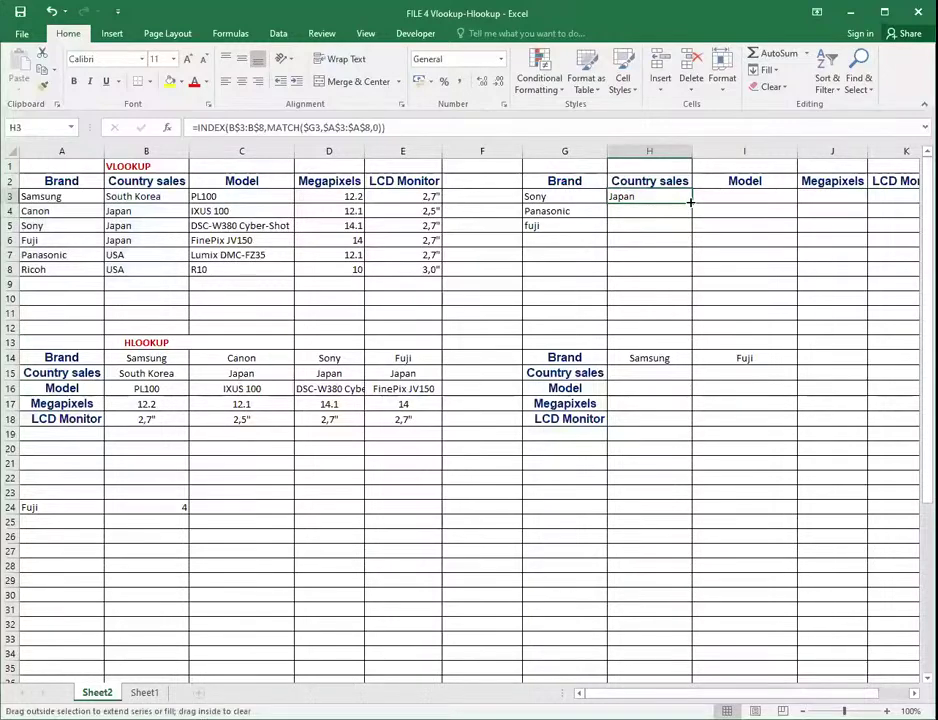
drag(691, 203, 660, 199)
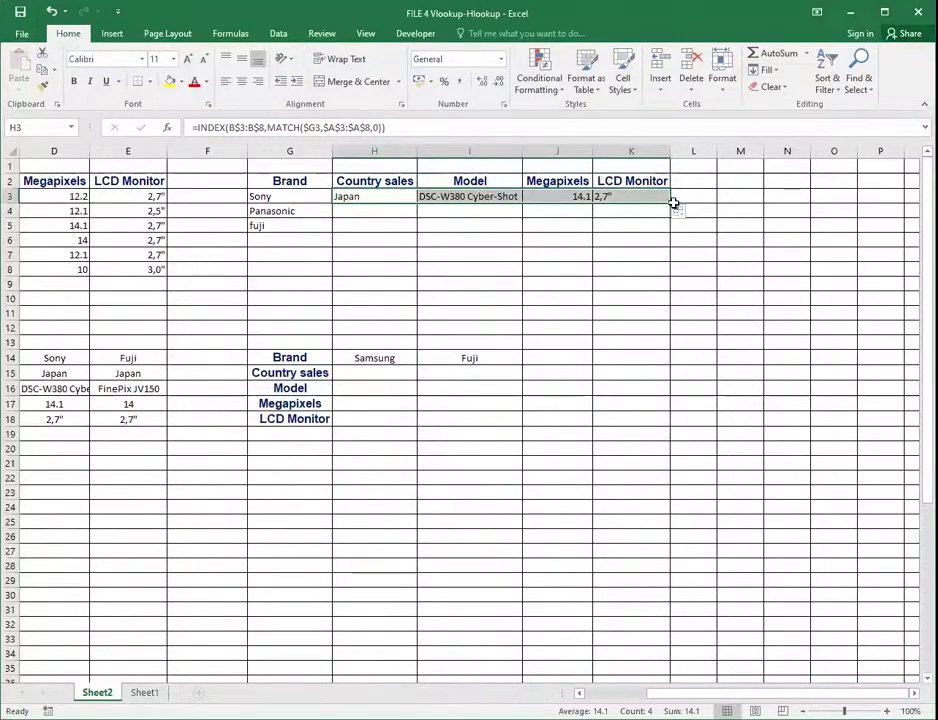
drag(674, 205, 671, 215)
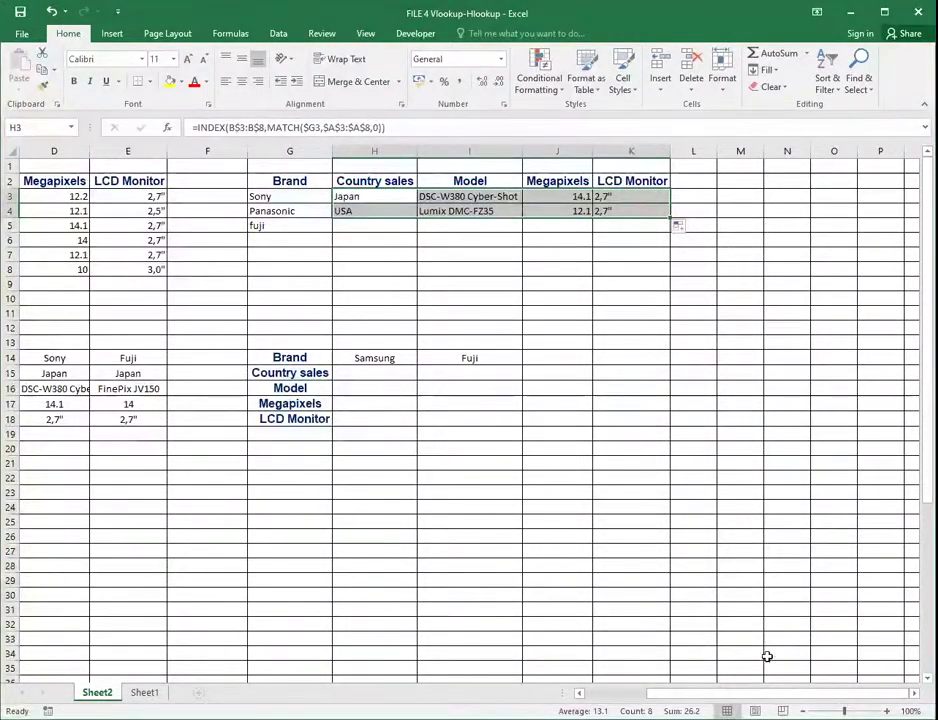
Step: Replace the brand in G4 with canon to test the lookup row
drag(780, 692, 715, 692)
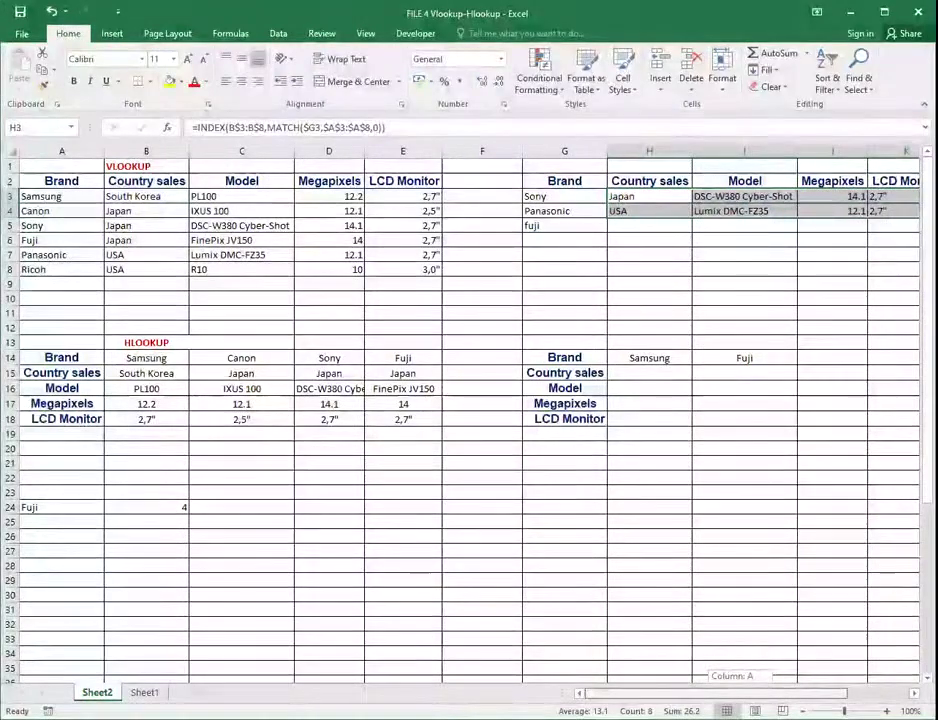
drag(715, 692, 656, 690)
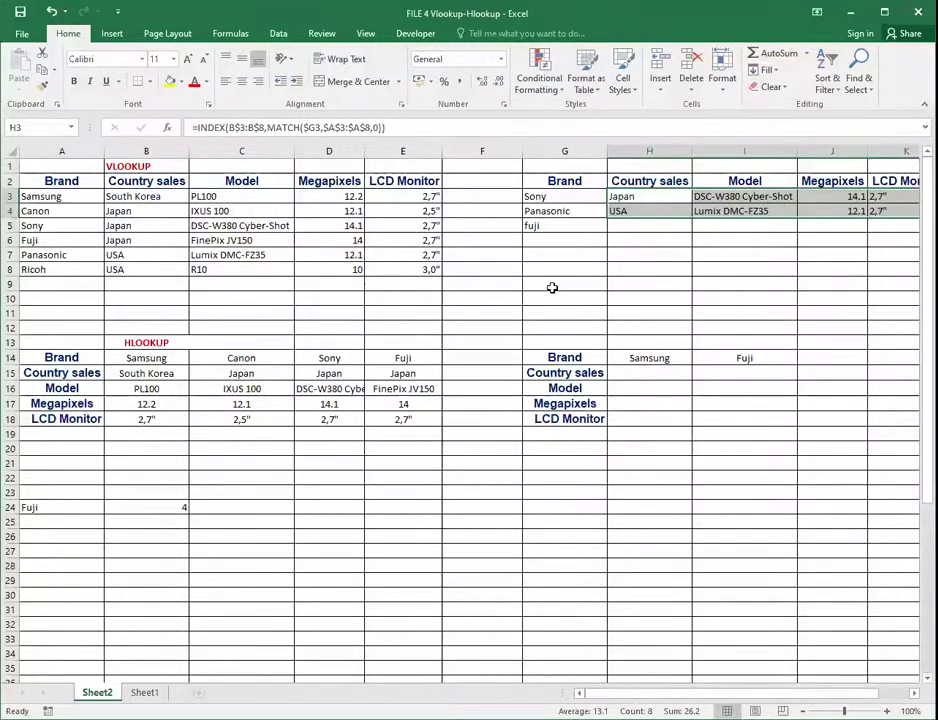
click(561, 212)
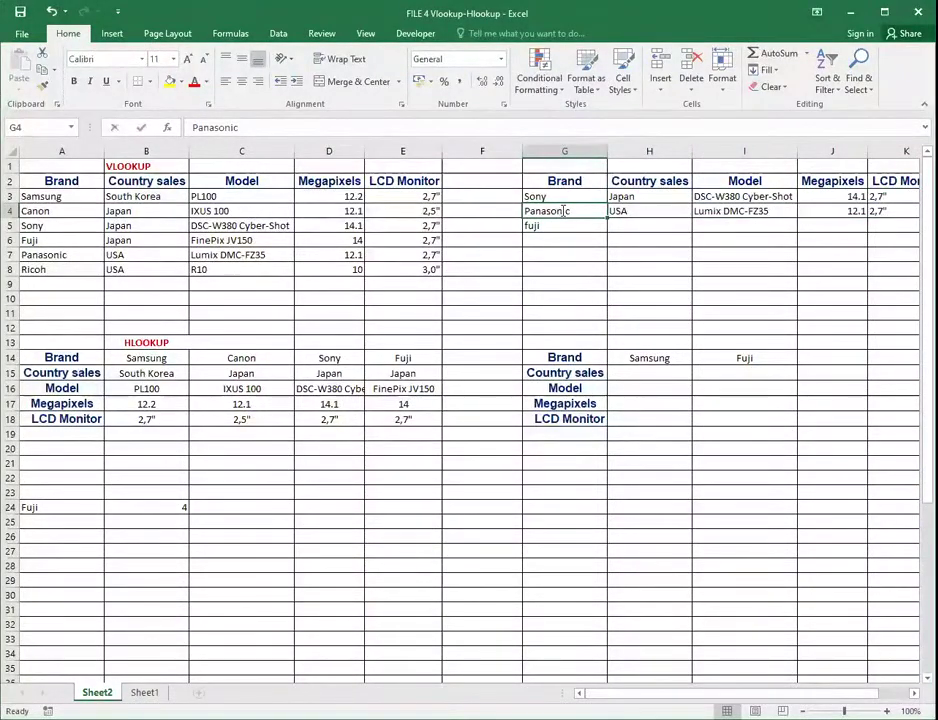
text(ca)
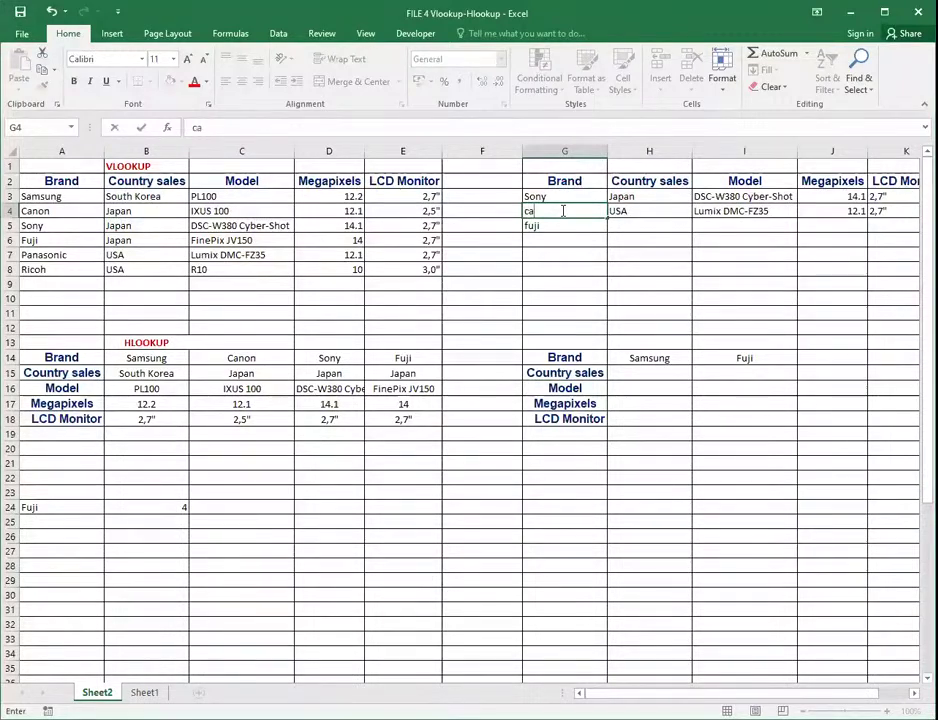
text(non)
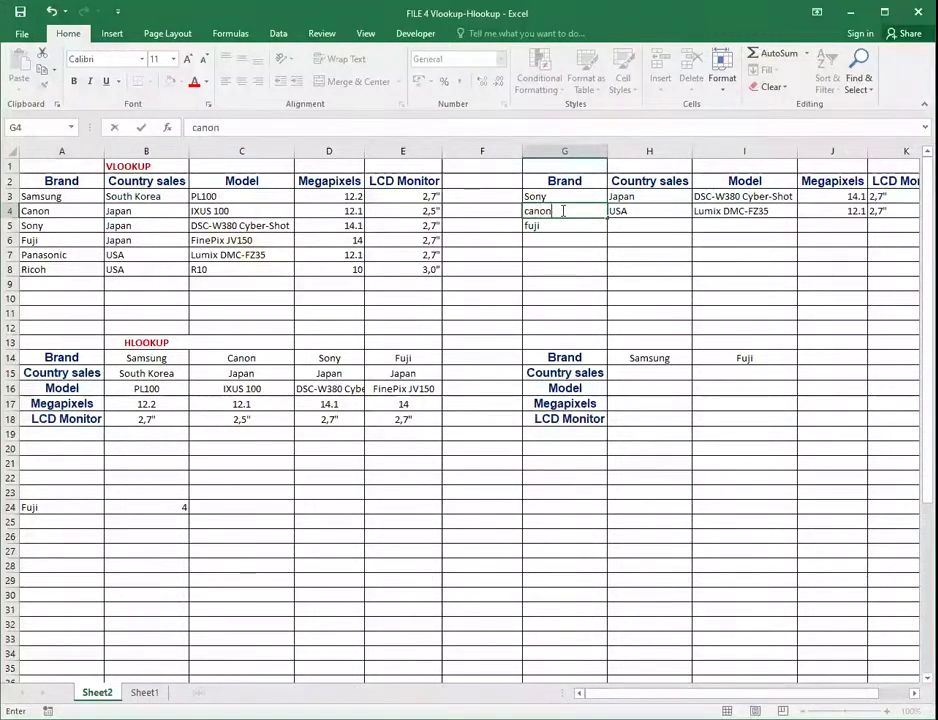
key(Return)
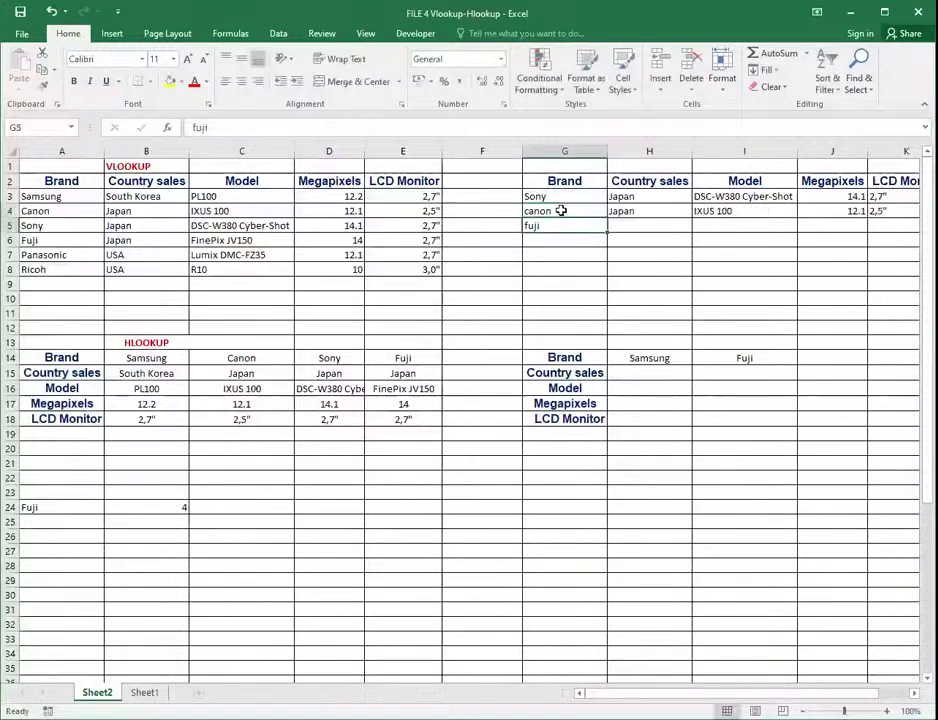